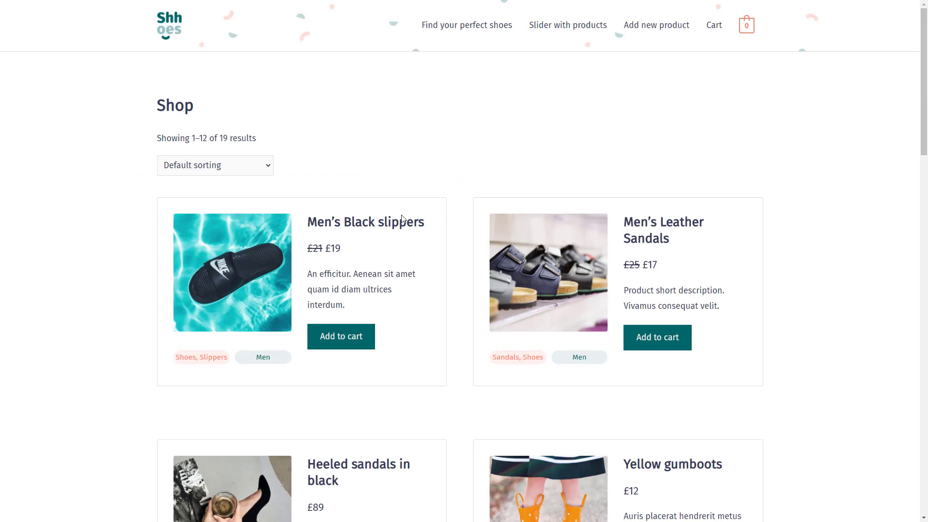
# Open the Men's Black slippers product page from the shop
pyautogui.click(379, 225)
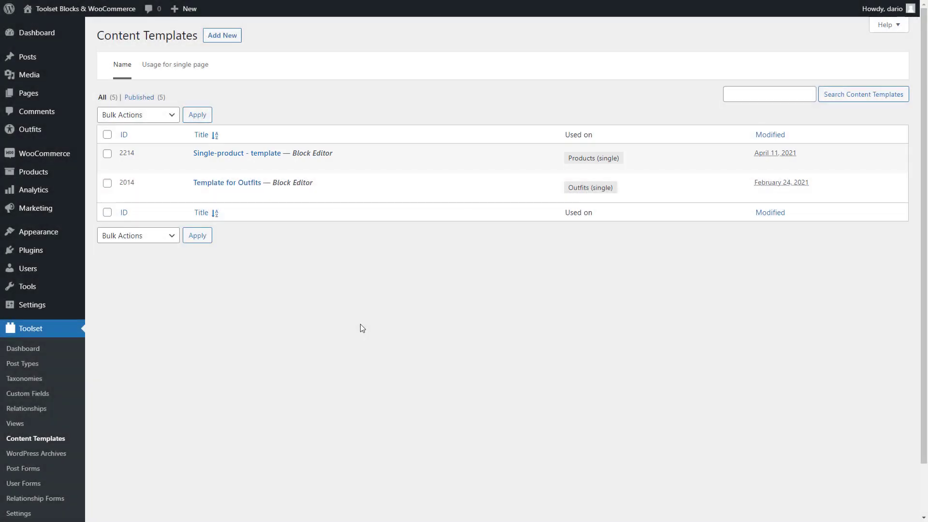
# Create a new content template named 'Products - Heels' and assign it to Products
pyautogui.click(231, 38)
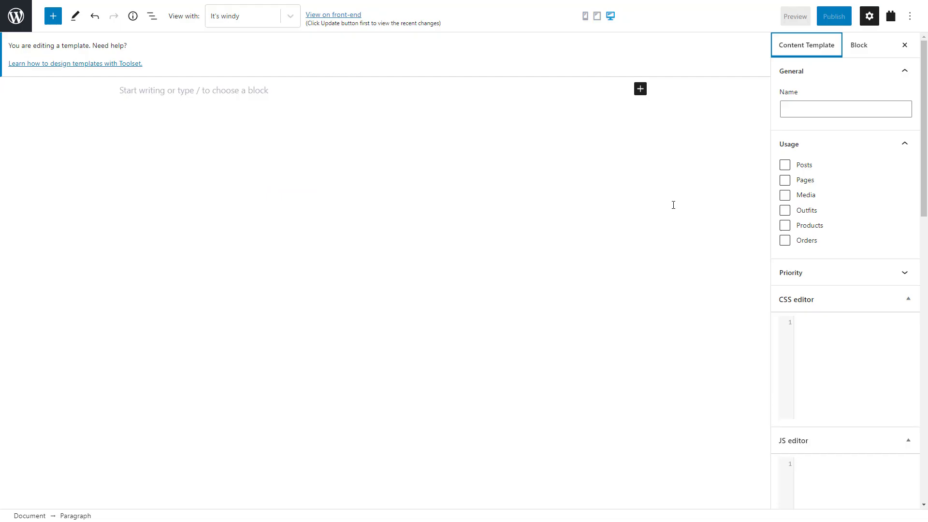
pyautogui.click(807, 109)
pyautogui.write('Pr')
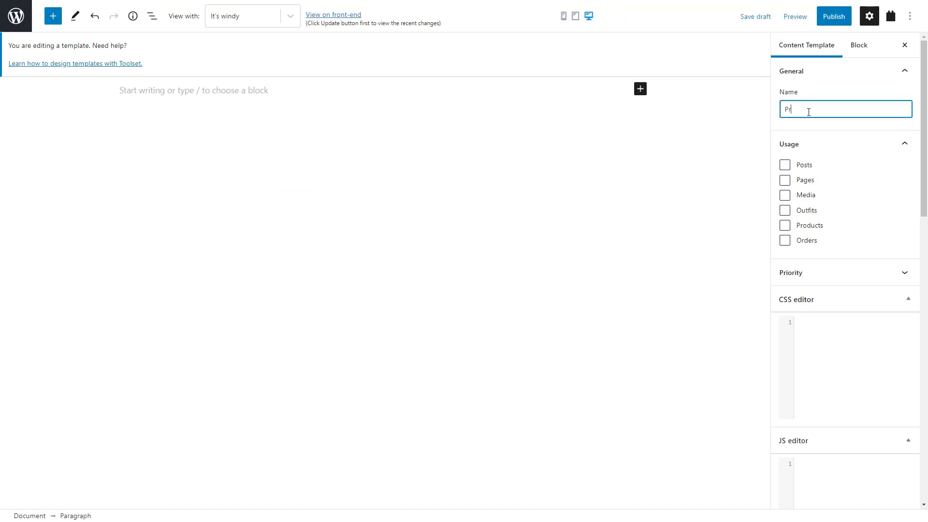
pyautogui.write('oducts - Heels')
pyautogui.click(785, 226)
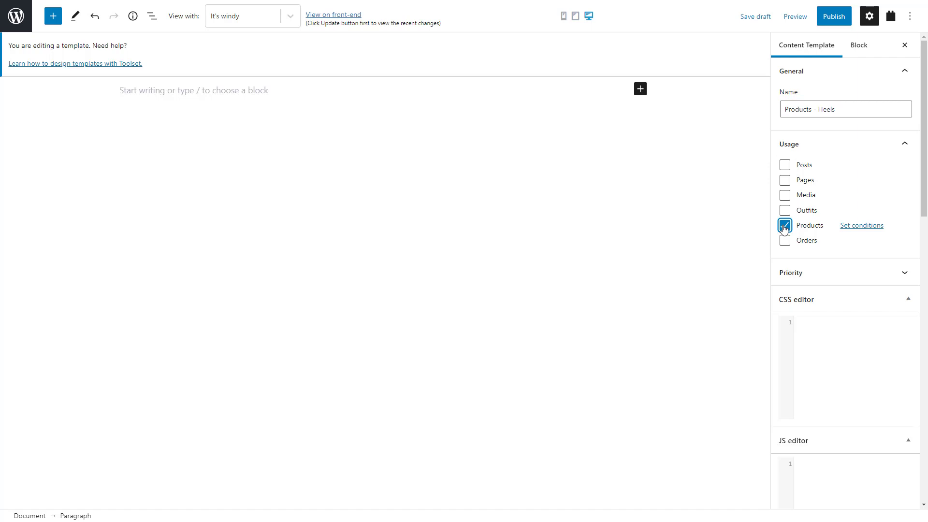
# Set the Products usage condition to Product categories contains Heels
pyautogui.click(856, 226)
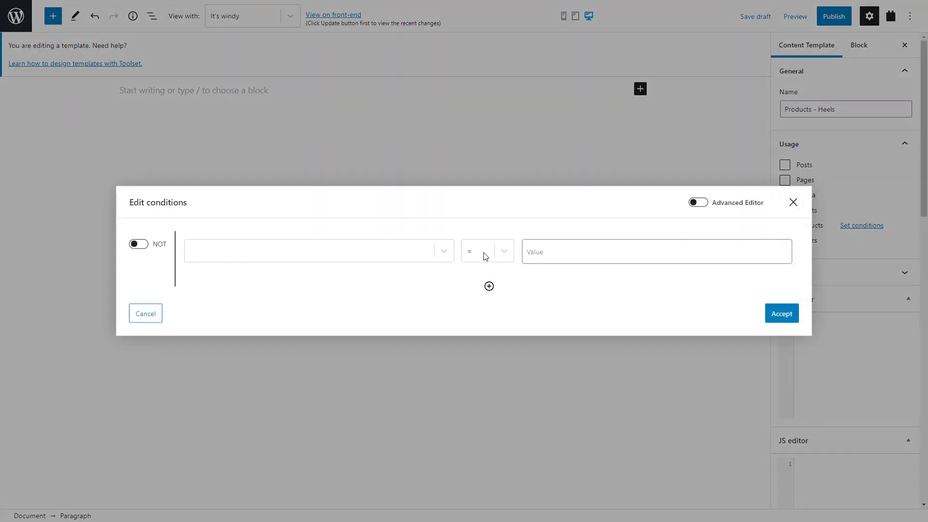
pyautogui.click(384, 257)
pyautogui.scroll(-5, 384, 257)
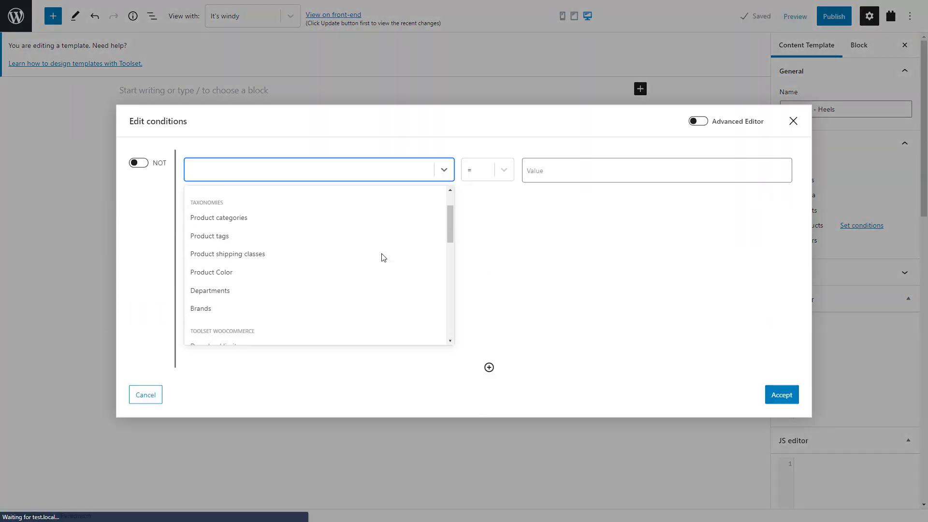
pyautogui.scroll(-3, 383, 257)
pyautogui.scroll(8, 383, 257)
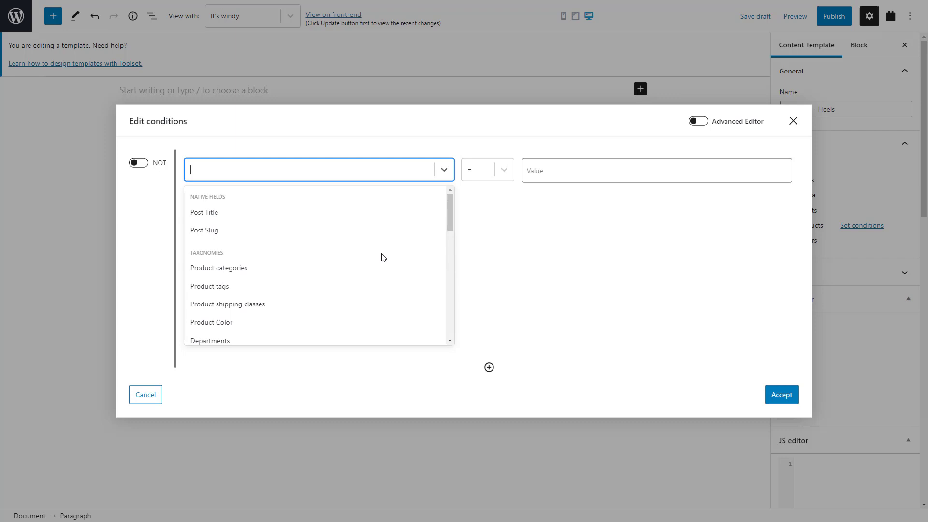
pyautogui.click(292, 272)
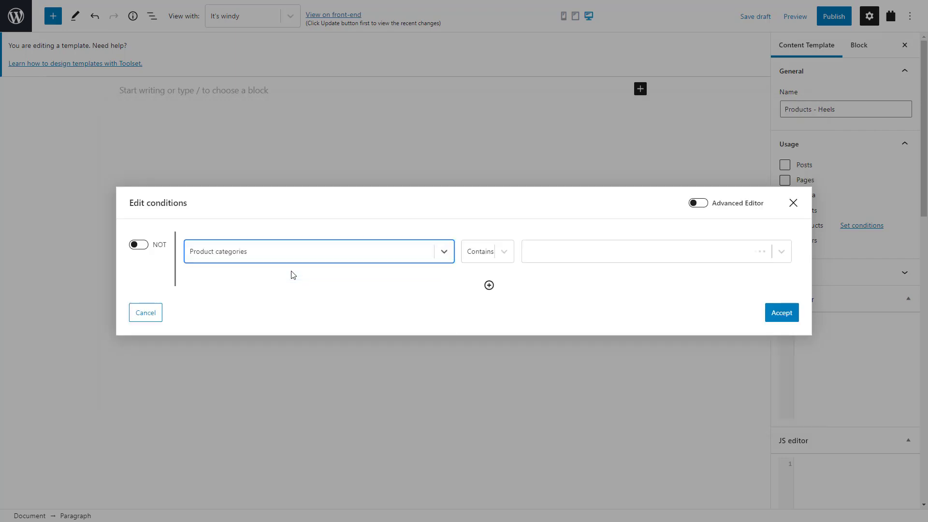
pyautogui.click(559, 252)
pyautogui.scroll(-1, 561, 255)
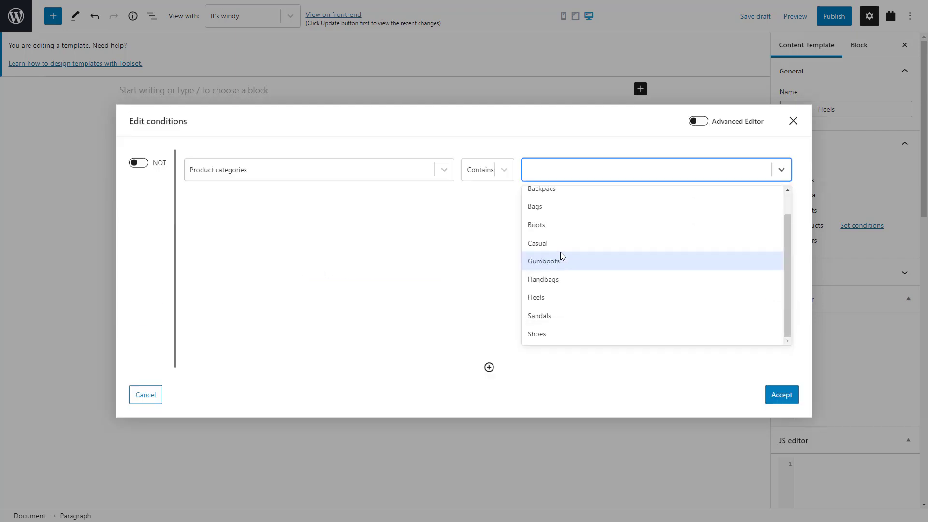
pyautogui.click(557, 297)
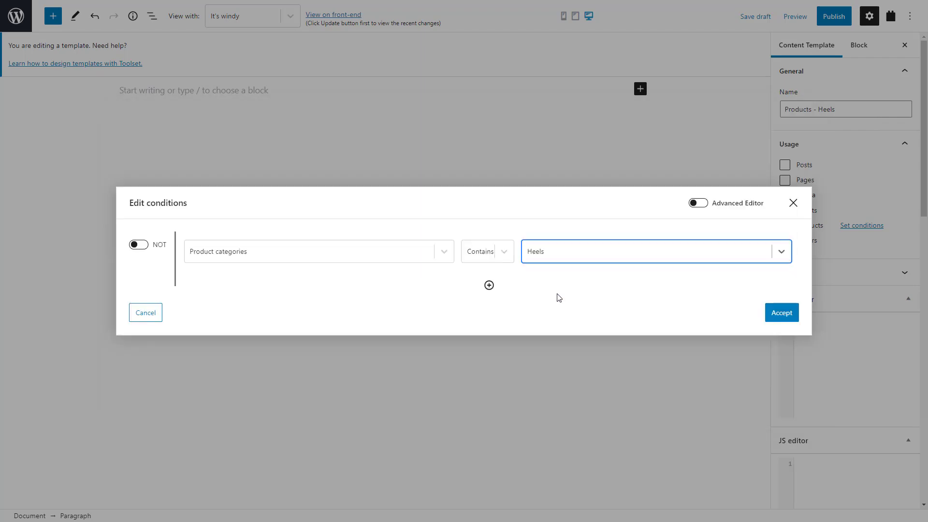
# Accept the Heels category condition, then view the Sandals category archive on the site
pyautogui.click(780, 312)
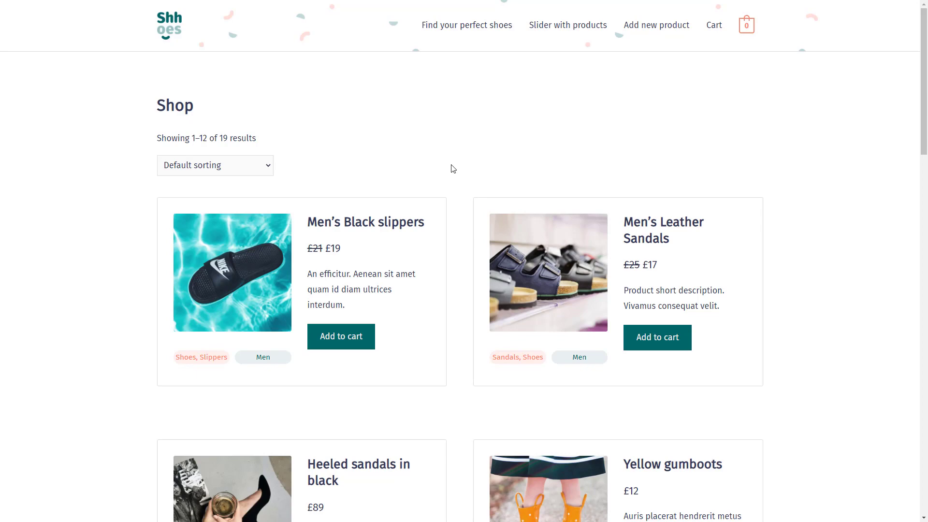
pyautogui.click(512, 363)
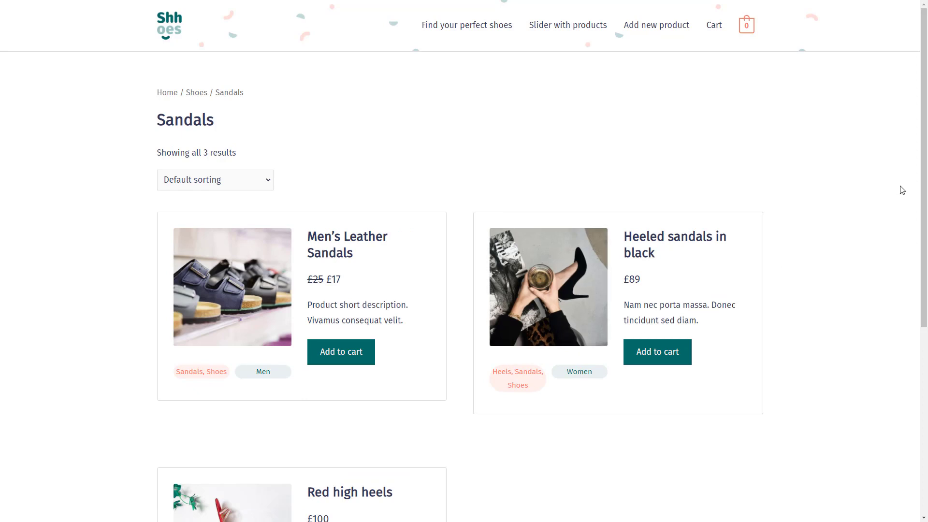
pyautogui.moveTo(924, 183); pyautogui.dragTo(925, 292)
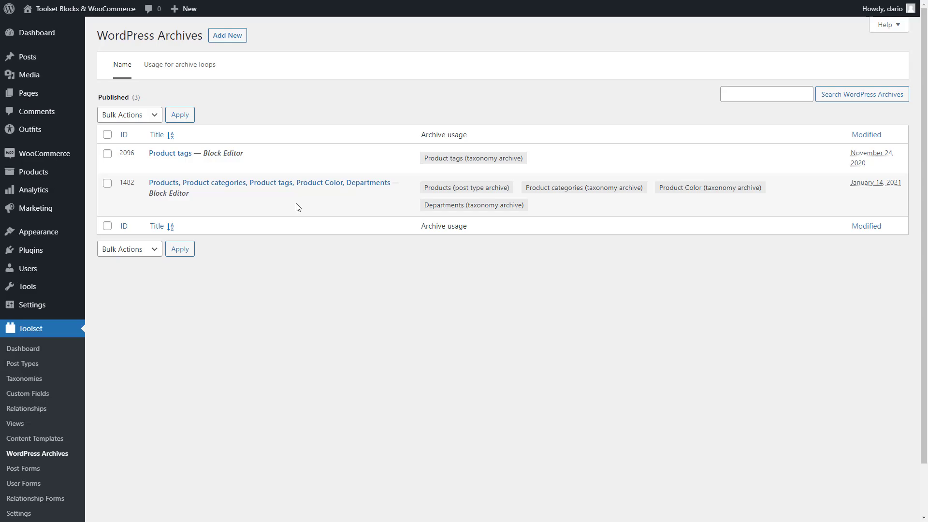
# Create a new WordPress Archive named 'Archive for Sandals'
pyautogui.click(234, 37)
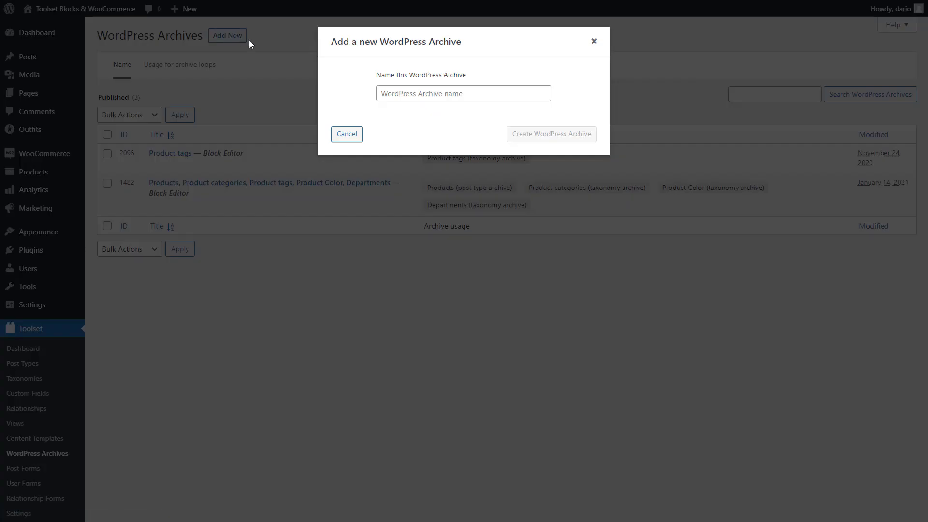
pyautogui.click(414, 97)
pyautogui.write('Archive for Sandals')
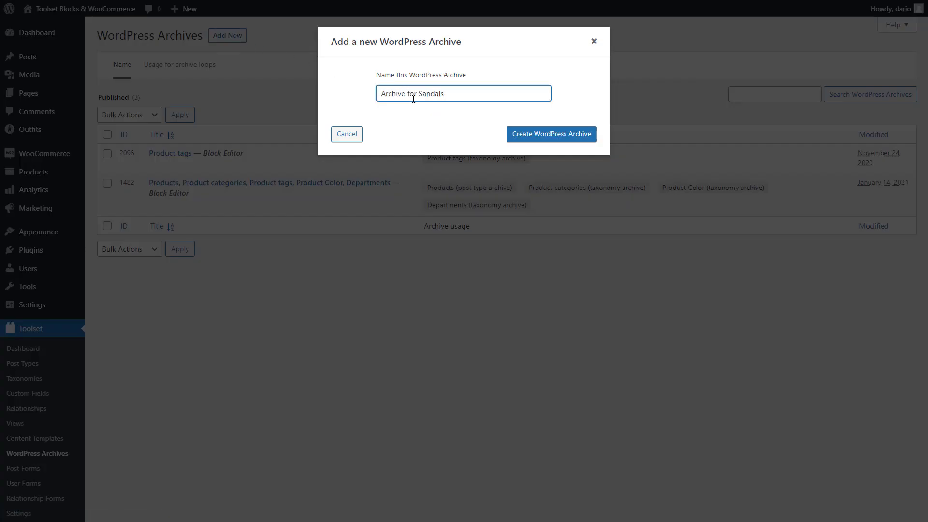
pyautogui.click(536, 138)
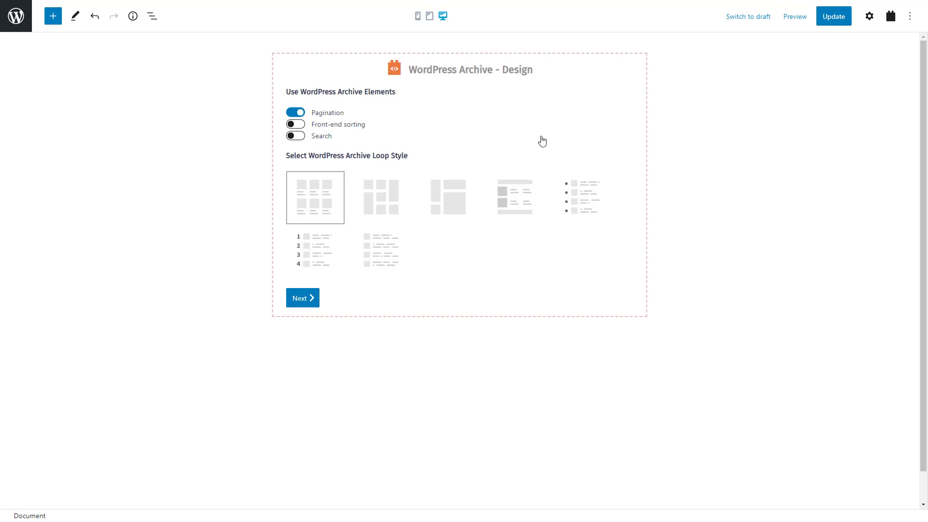
# Apply the archive to Product categories, restricted to the Sandals term only
pyautogui.click(309, 298)
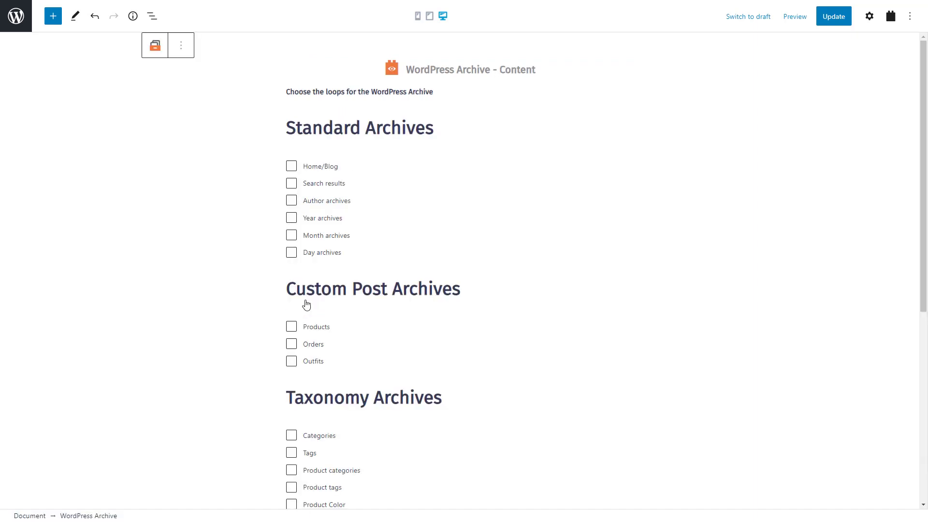
pyautogui.scroll(-4, 306, 304)
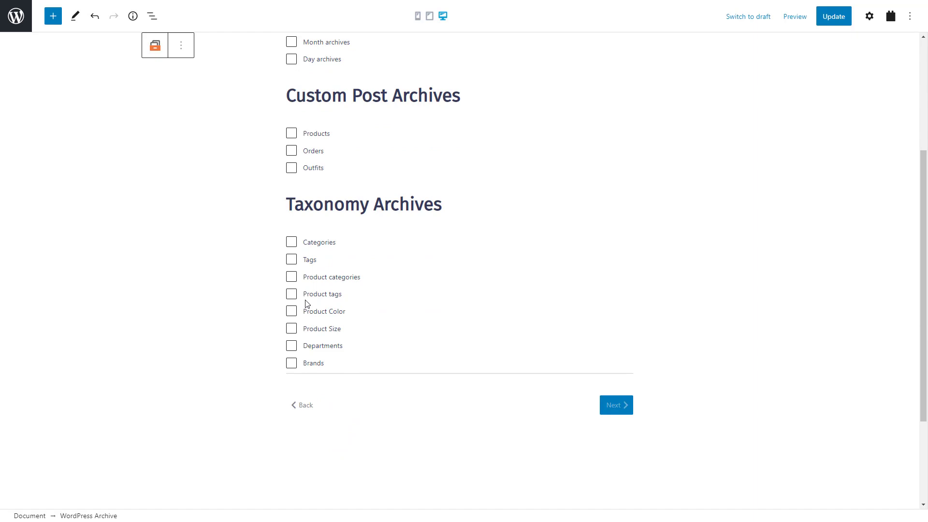
pyautogui.click(291, 277)
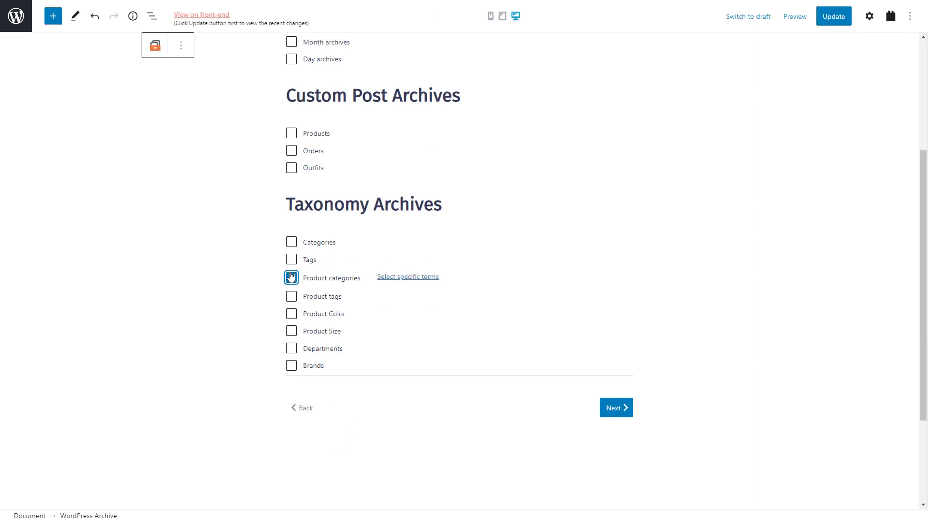
pyautogui.click(403, 279)
pyautogui.click(403, 300)
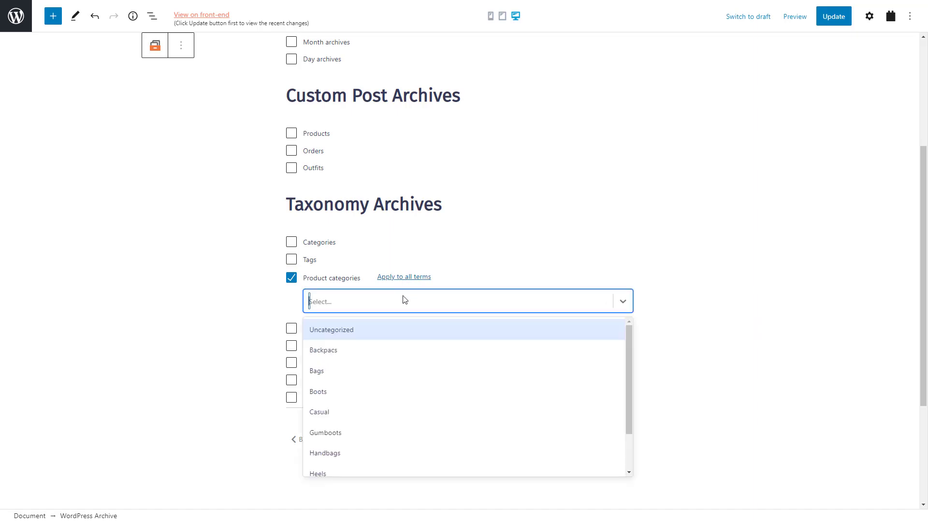
pyautogui.write('sand')
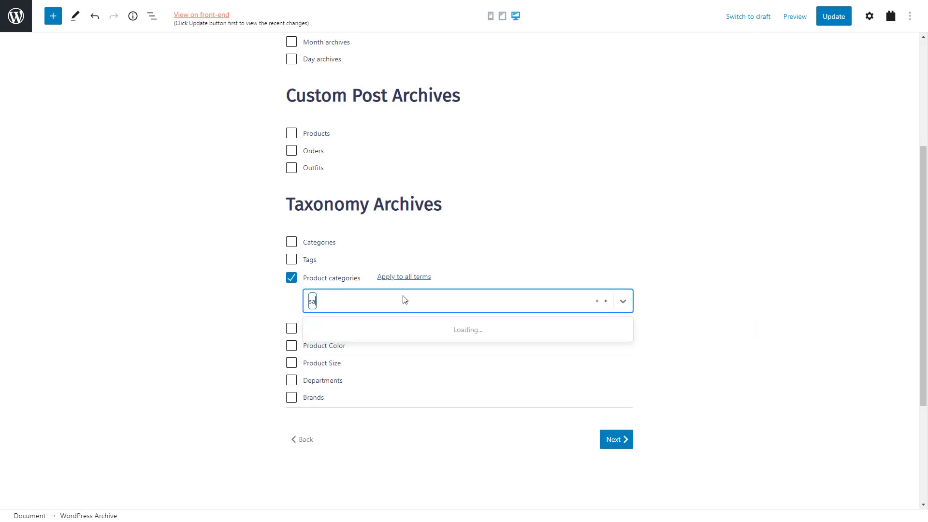
pyautogui.click(380, 329)
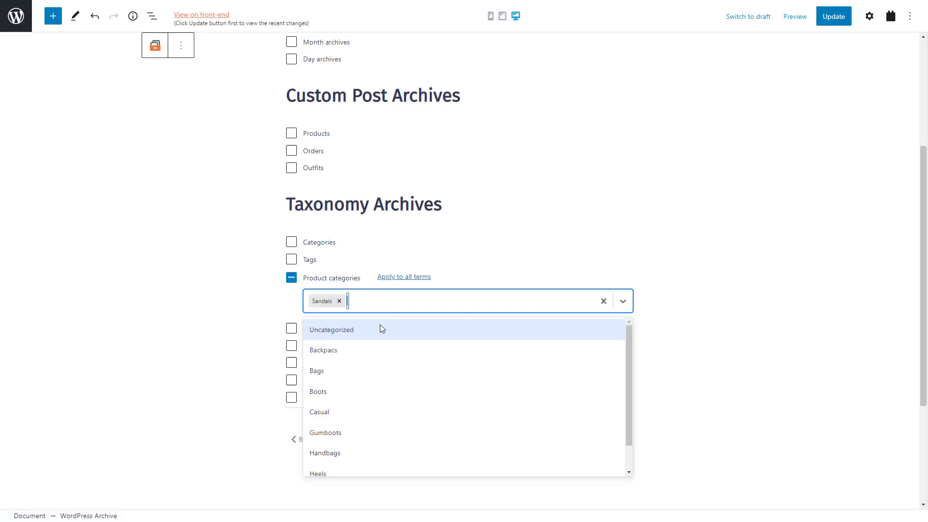
pyautogui.click(694, 315)
pyautogui.click(617, 440)
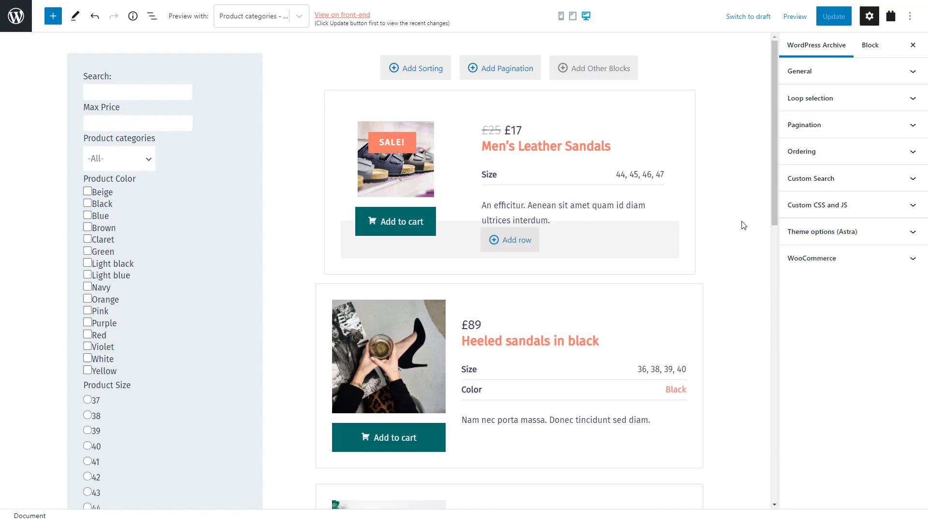
# Insert a Stock Status block below the size row in the product card
pyautogui.click(574, 192)
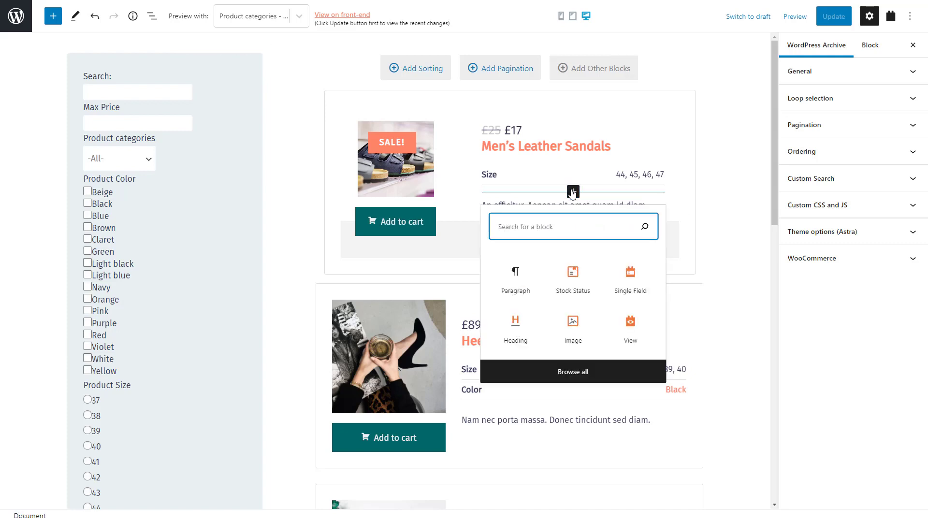
pyautogui.write('sto')
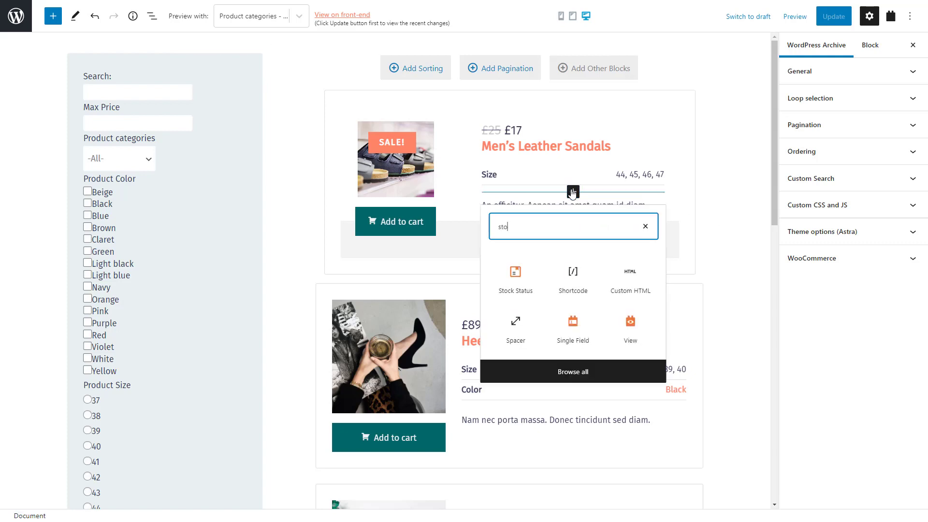
pyautogui.click(518, 278)
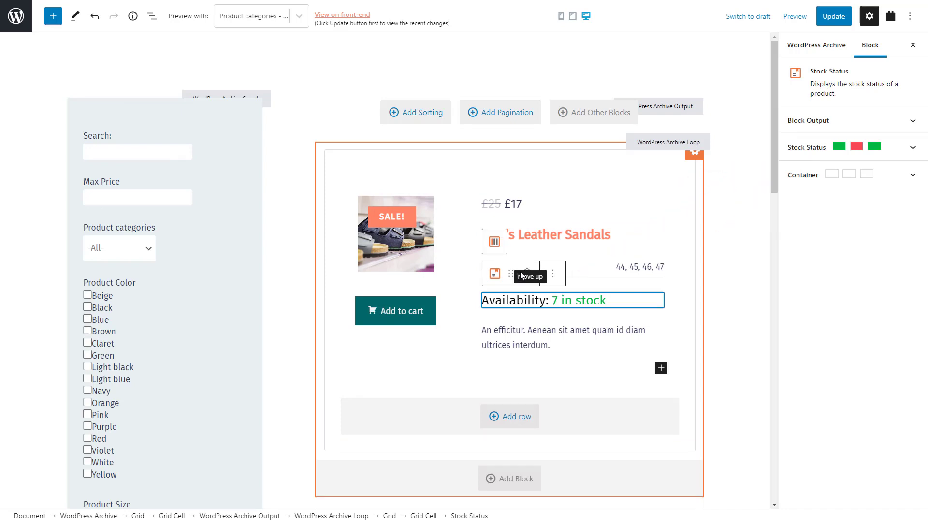
# Give the stock status line font size 14 and a bottom margin of 20
pyautogui.click(816, 153)
pyautogui.scroll(-10, 822, 176)
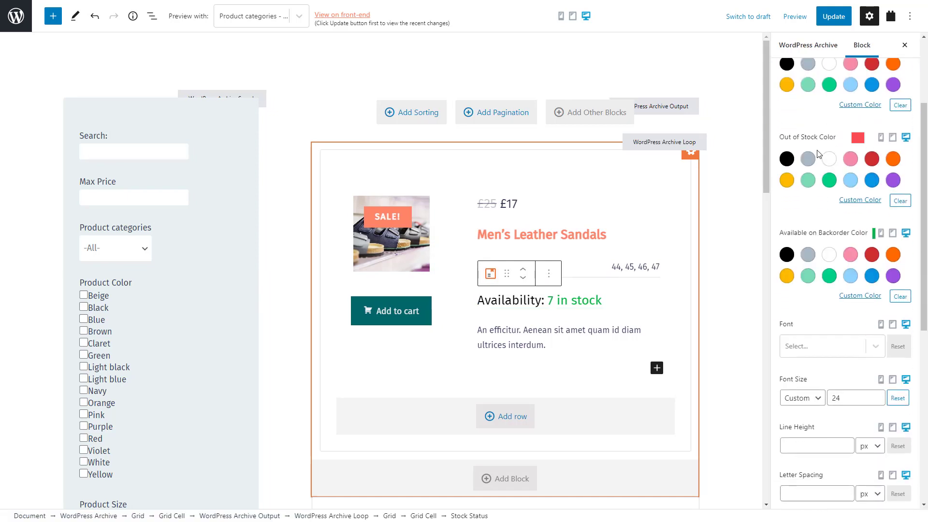
pyautogui.doubleClick(834, 187)
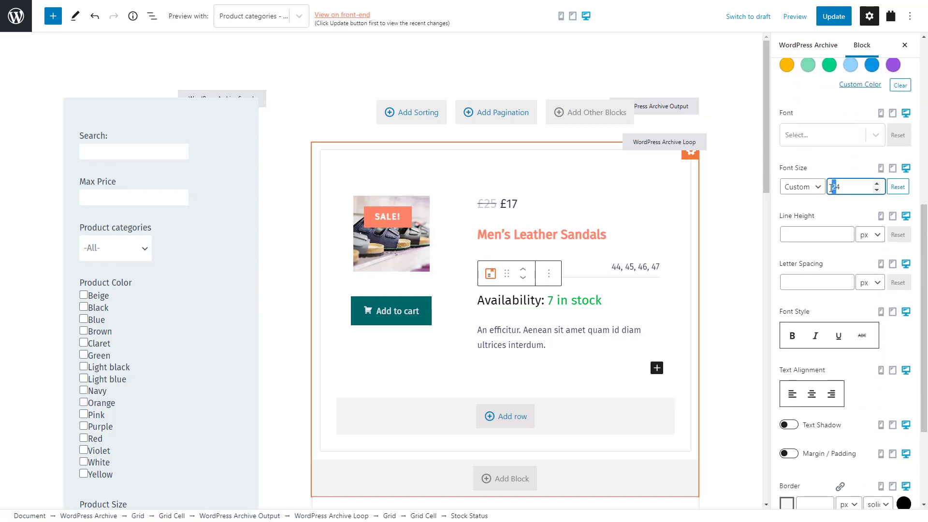
pyautogui.write('14')
pyautogui.scroll(-1, 826, 209)
pyautogui.scroll(-2, 825, 210)
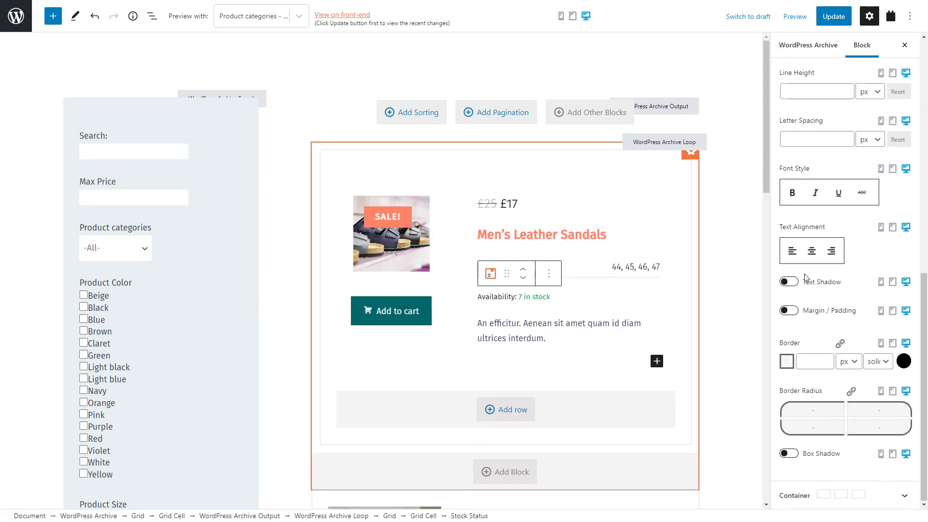
pyautogui.click(789, 310)
pyautogui.click(844, 430)
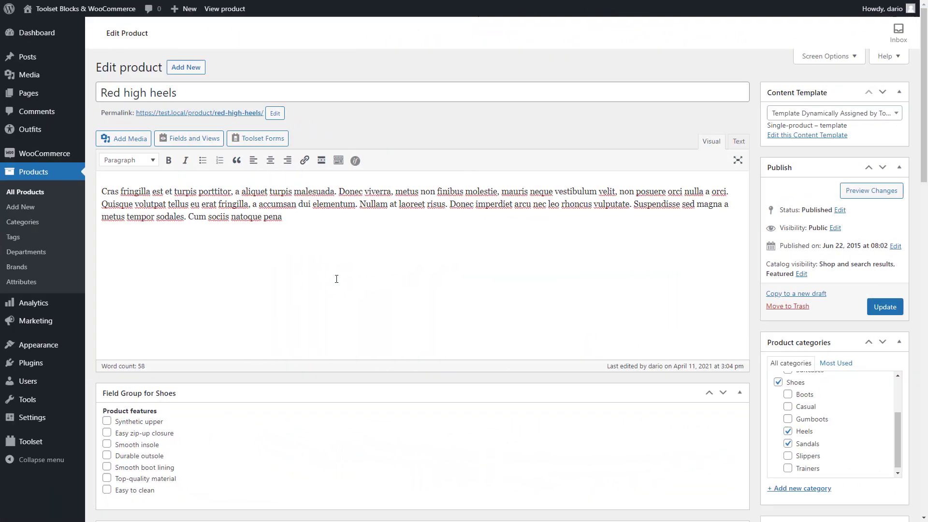
# Enable Manage stock for Red high heels and raise its stock quantity to 14
pyautogui.scroll(-13, 336, 279)
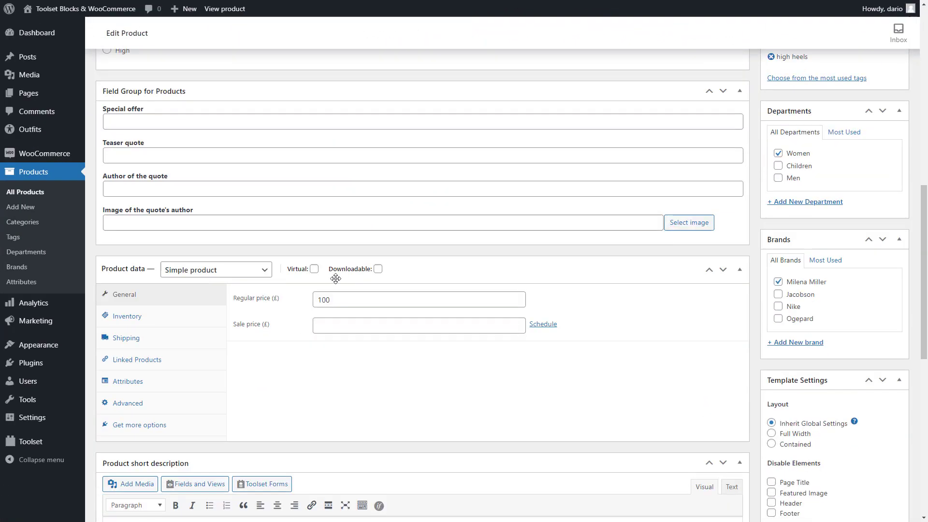
pyautogui.click(185, 225)
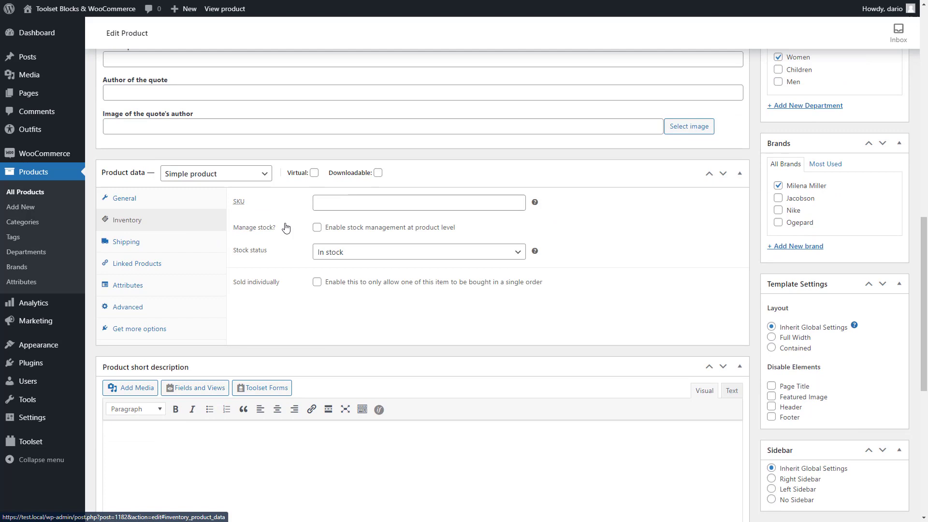
pyautogui.click(317, 229)
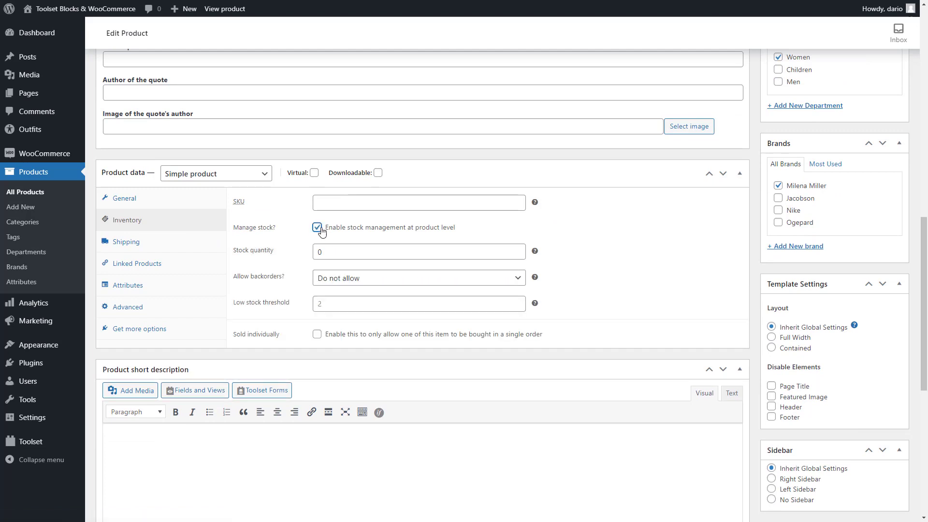
pyautogui.doubleClick(518, 248)
pyautogui.doubleClick(518, 249)
pyautogui.doubleClick(518, 248)
pyautogui.tripleClick(518, 248)
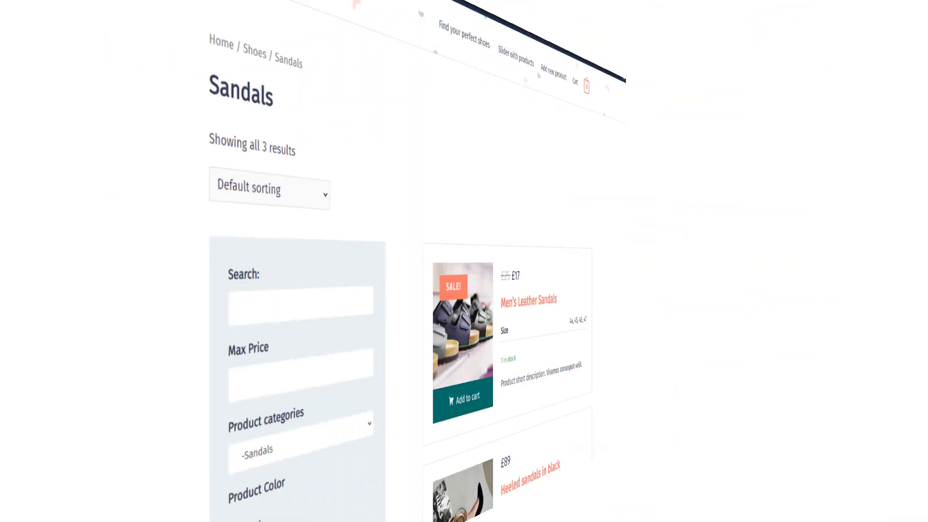
pyautogui.scroll(-5, 464, 270)
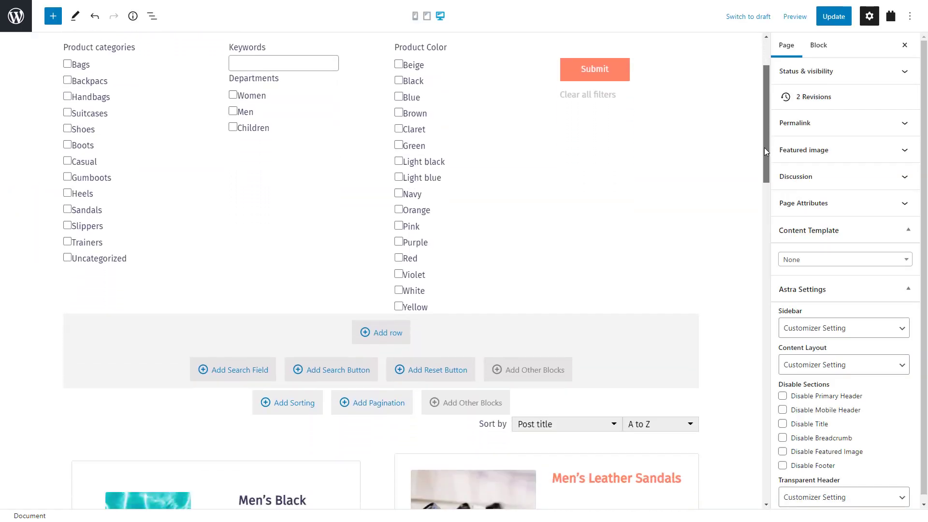
# Add a by-price slider filter (£12–£2000) and move it above Product Color
pyautogui.click(237, 369)
pyautogui.scroll(-2, 271, 357)
pyautogui.click(329, 333)
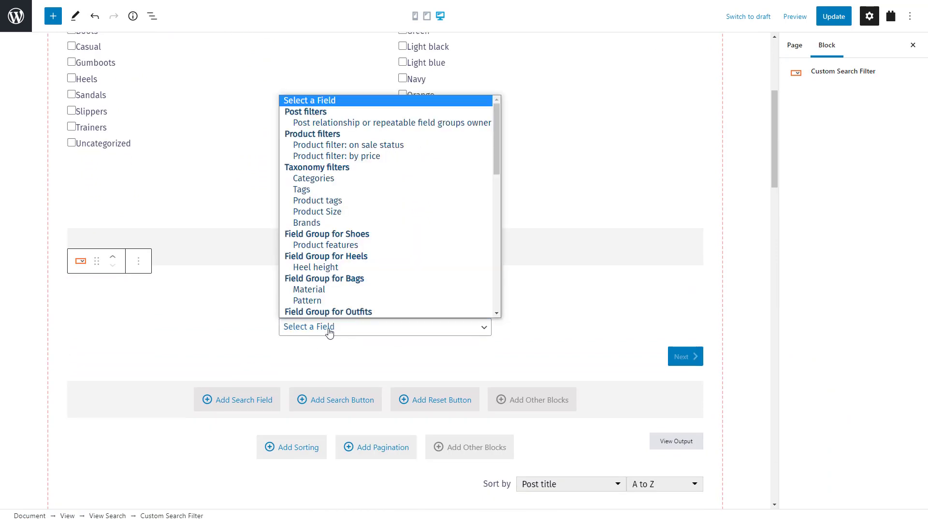
pyautogui.click(432, 155)
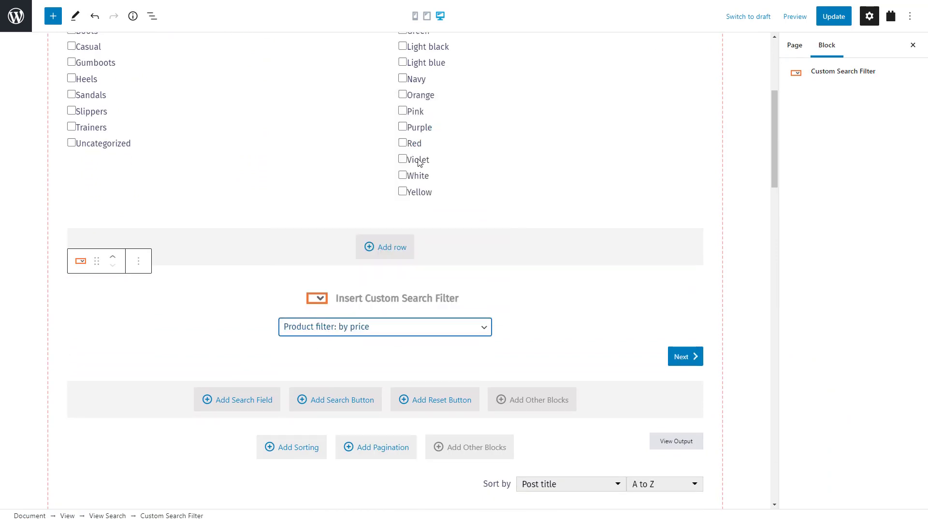
pyautogui.click(683, 357)
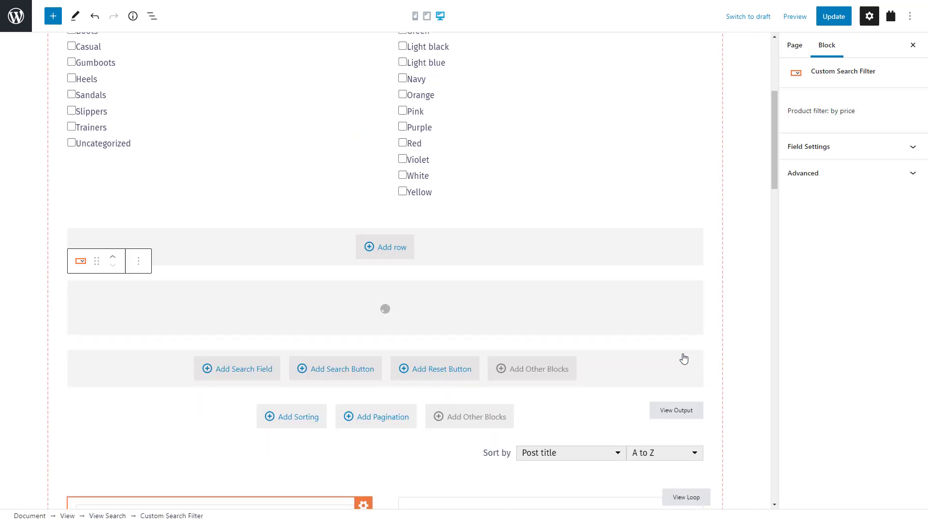
pyautogui.scroll(3, 428, 300)
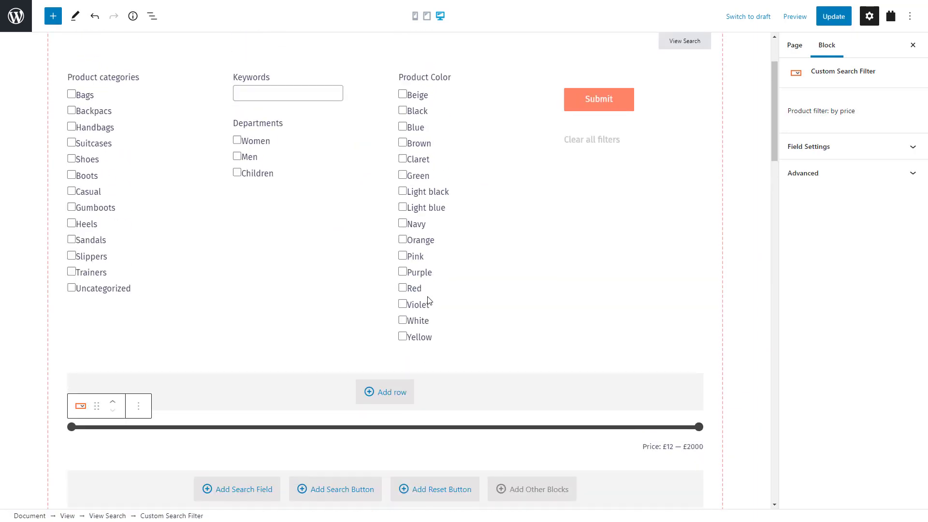
pyautogui.moveTo(96, 406); pyautogui.dragTo(410, 191)
pyautogui.scroll(-1, 354, 274)
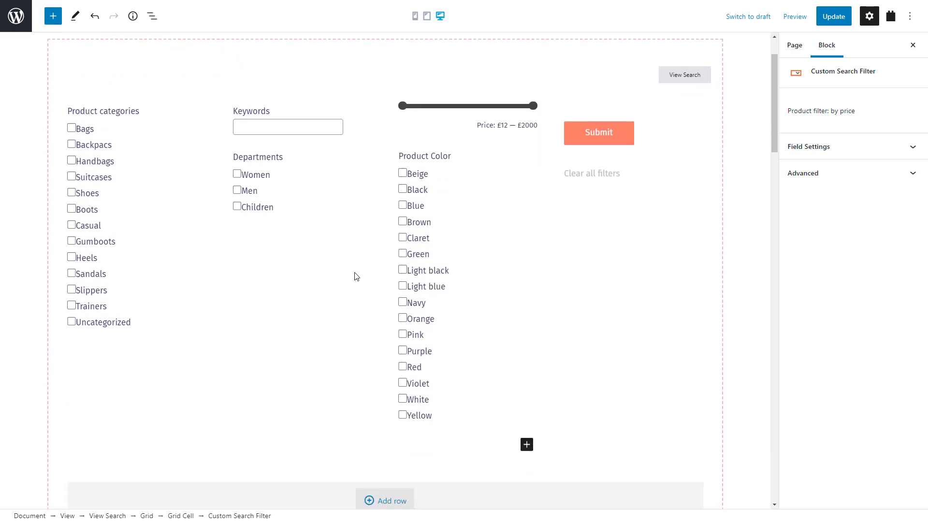
pyautogui.scroll(-3, 354, 274)
# Add an on sale status filter and place it beneath the price slider
pyautogui.click(248, 376)
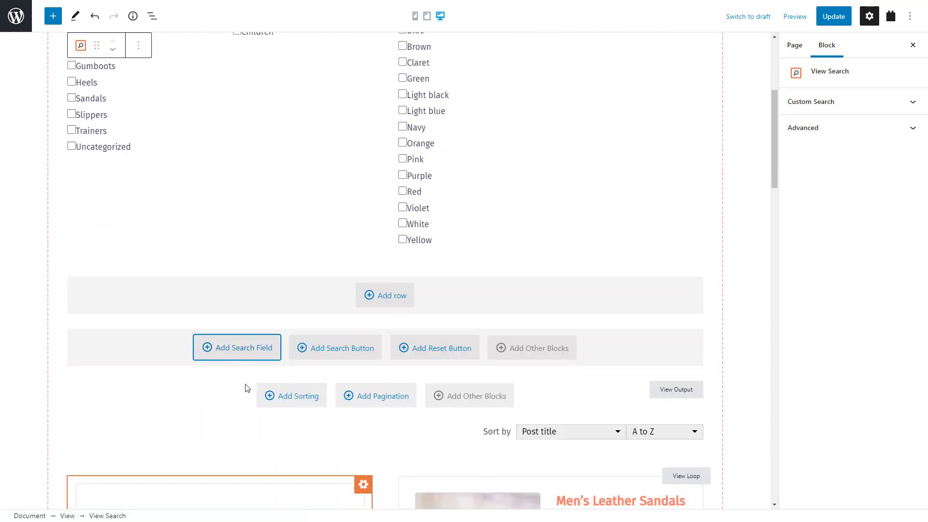
pyautogui.click(251, 352)
pyautogui.click(298, 380)
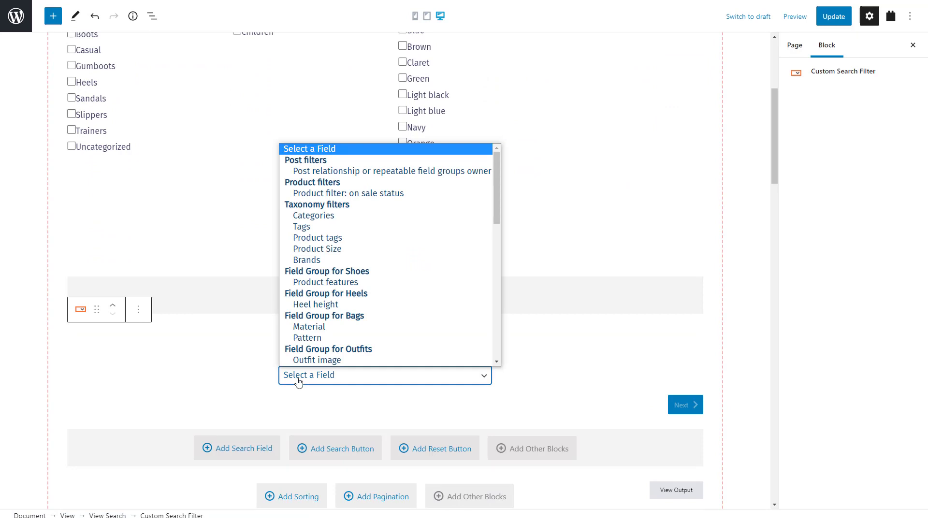
pyautogui.click(382, 193)
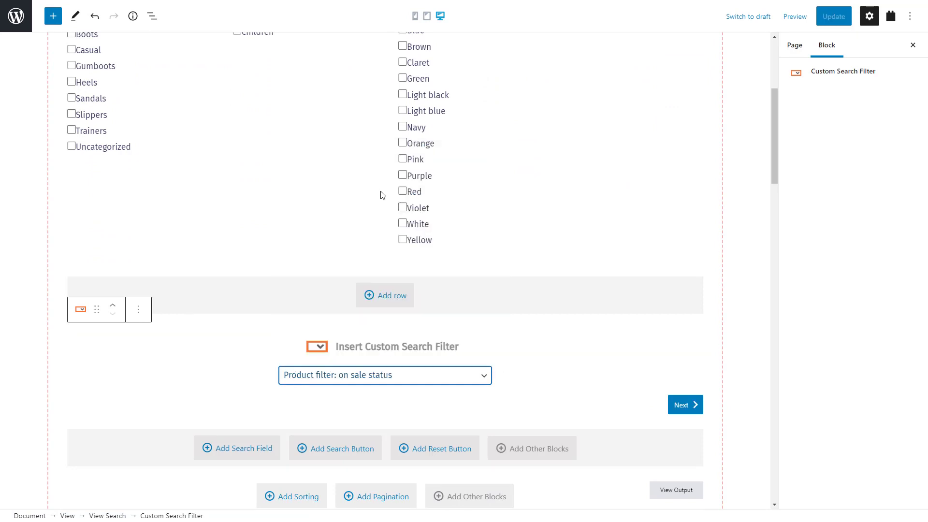
pyautogui.click(682, 406)
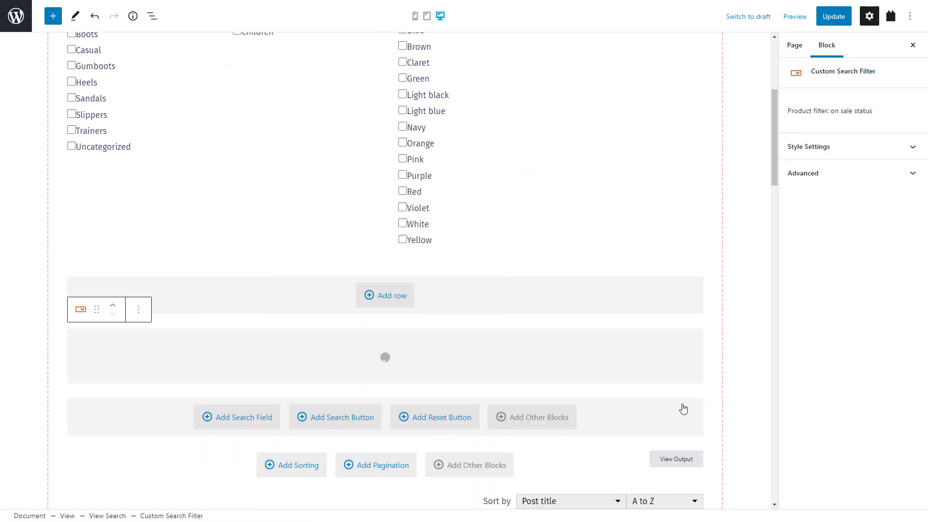
pyautogui.scroll(3, 563, 342)
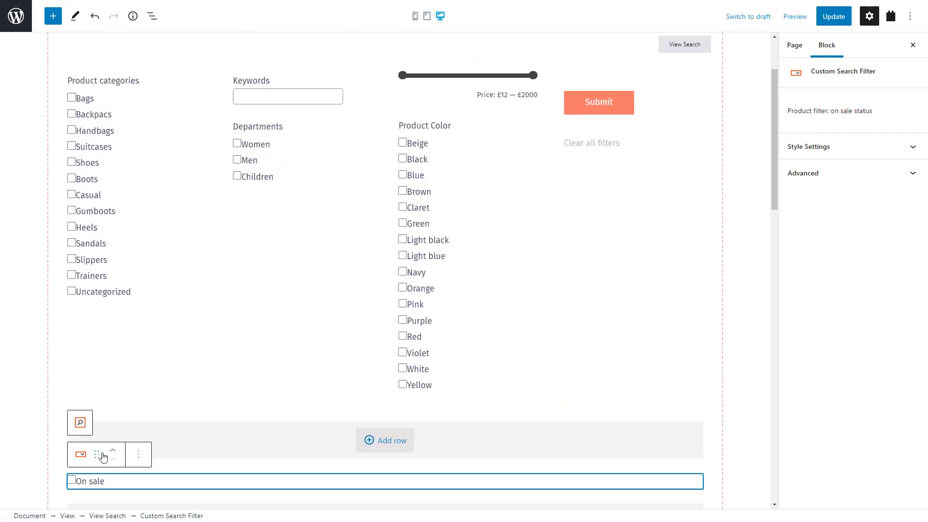
pyautogui.moveTo(103, 457); pyautogui.dragTo(440, 217)
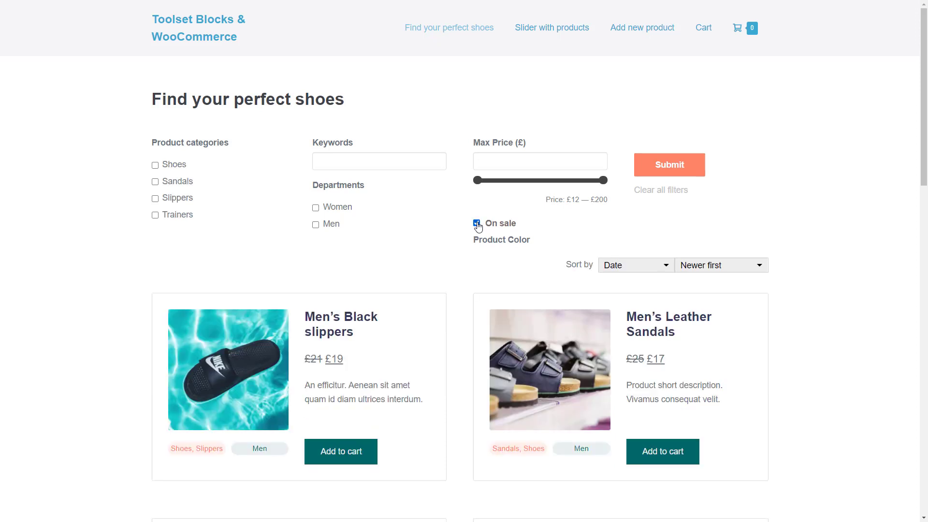
# Raise the price slider's minimum to £28 and submit the search
pyautogui.moveTo(478, 179); pyautogui.dragTo(485, 180)
pyautogui.click(658, 175)
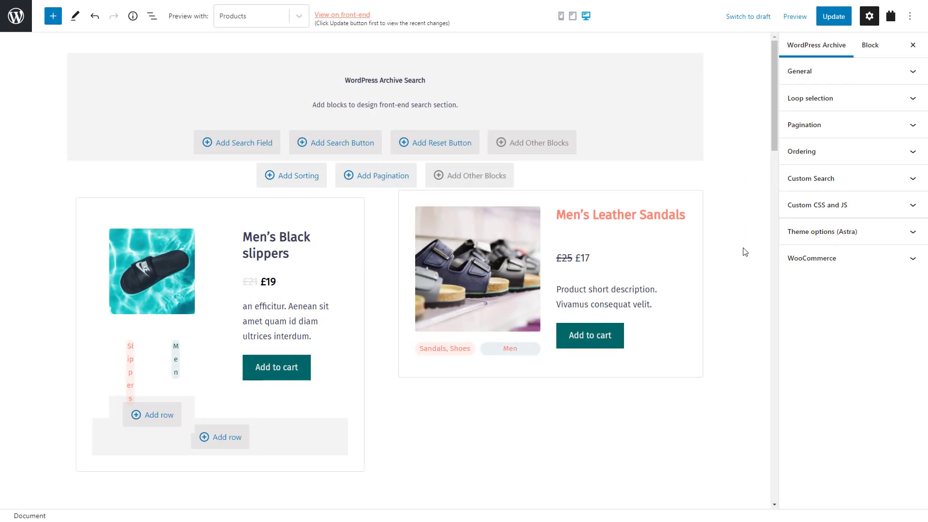
# Enable WooCommerce Pagination Links and Sorting Controls in the WordPress Archive settings
pyautogui.click(806, 259)
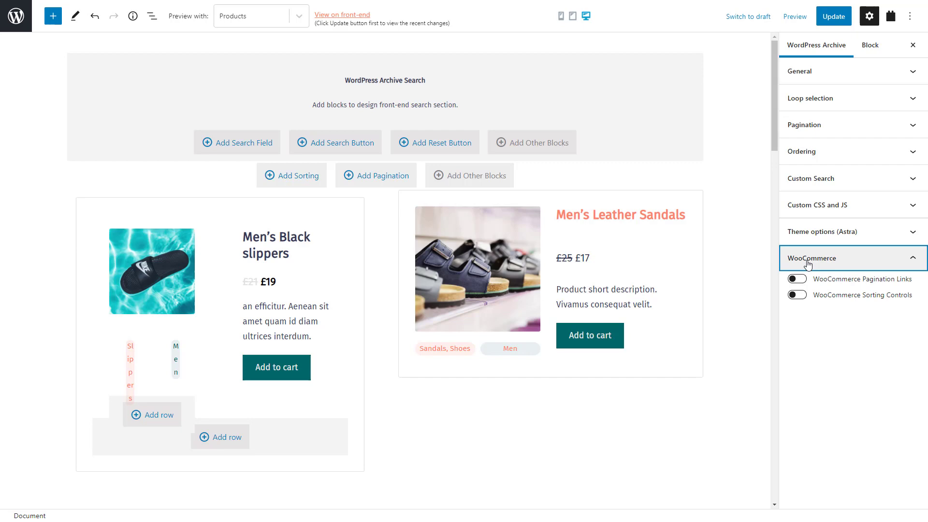
pyautogui.click(795, 279)
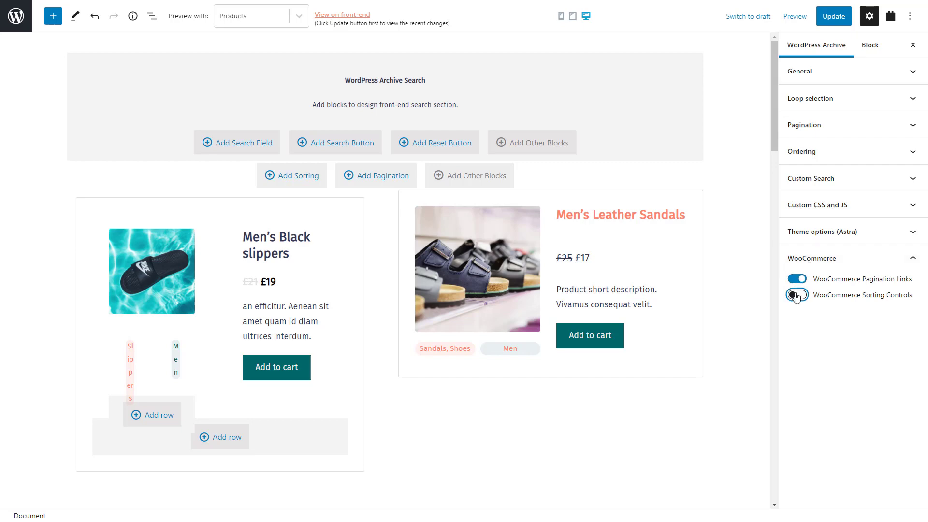
pyautogui.click(796, 295)
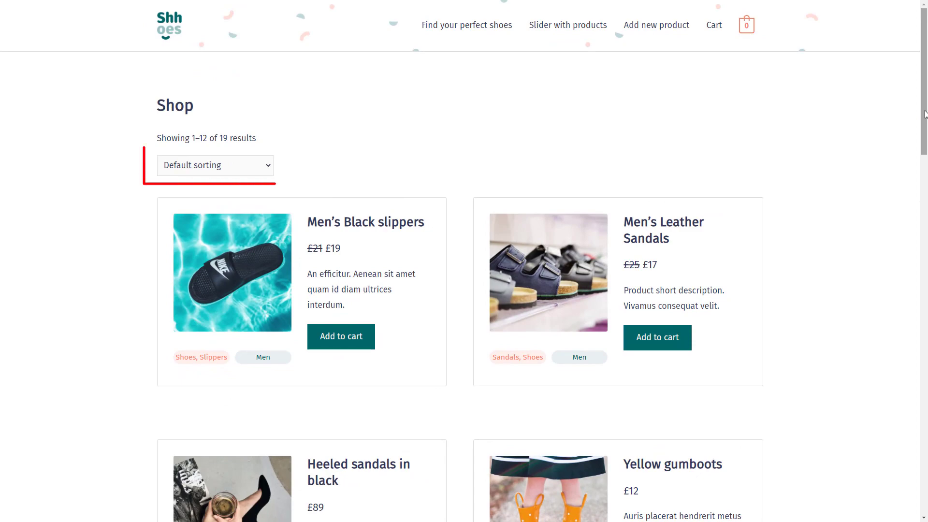
pyautogui.scroll(-20, 924, 114)
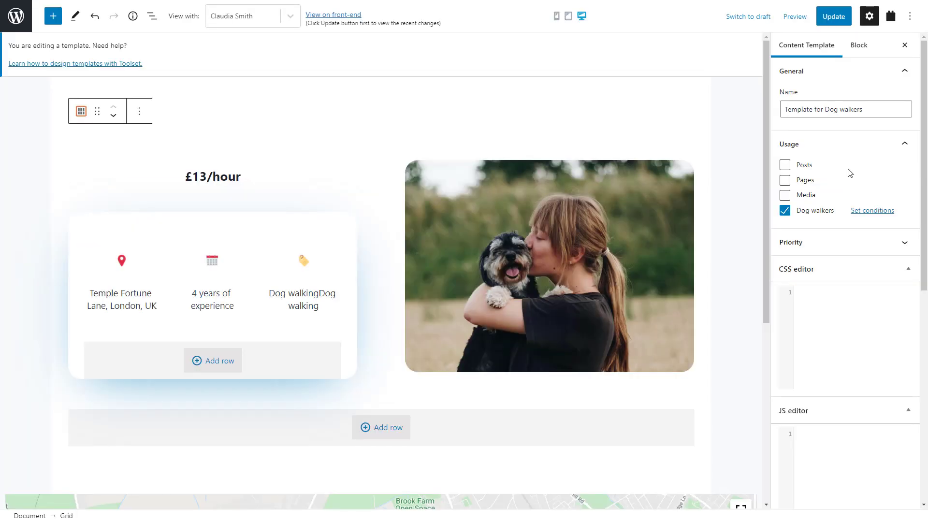
pyautogui.scroll(-7, 849, 173)
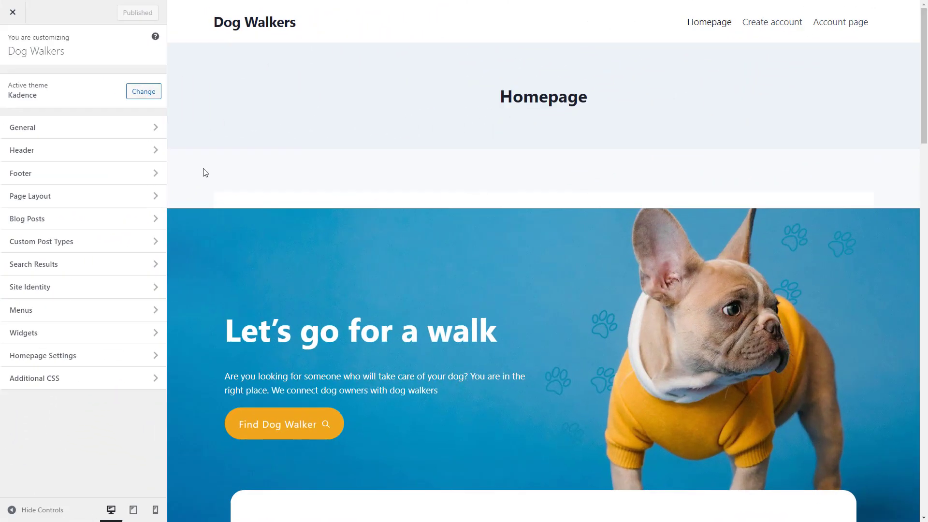
pyautogui.click(106, 243)
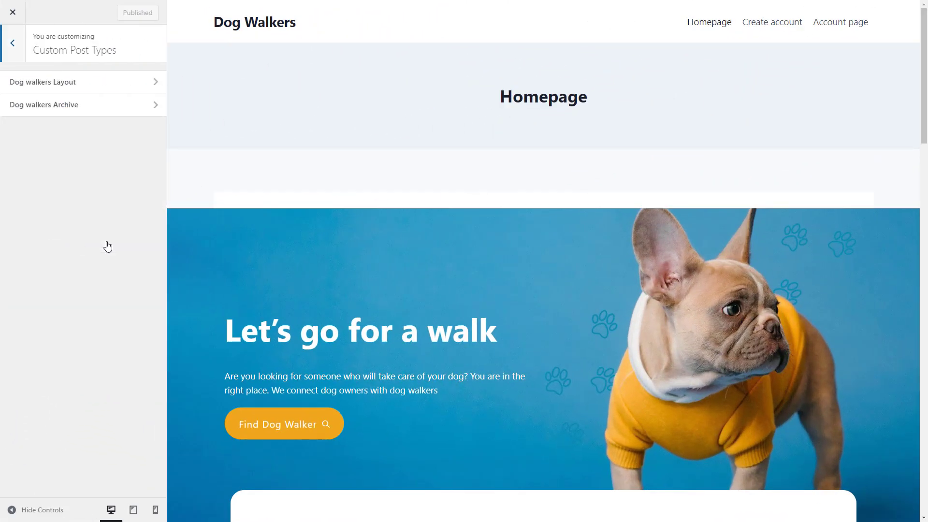
pyautogui.click(82, 85)
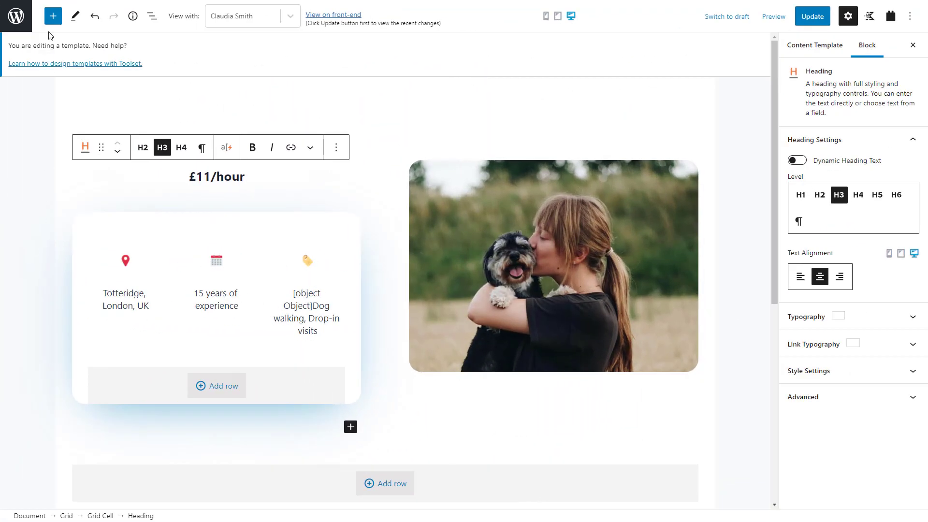
# Insert a Kadence Info Box block whose title dynamically shows the Post Title
pyautogui.click(53, 17)
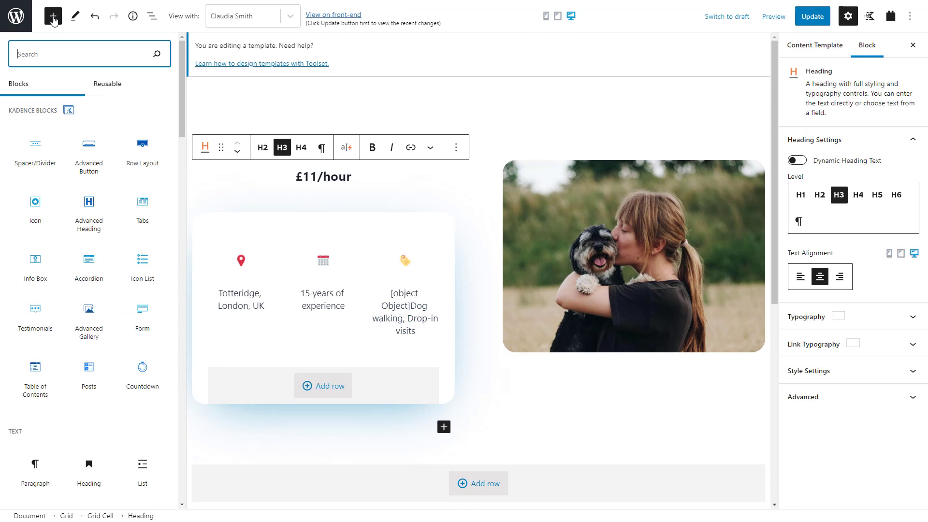
pyautogui.click(38, 265)
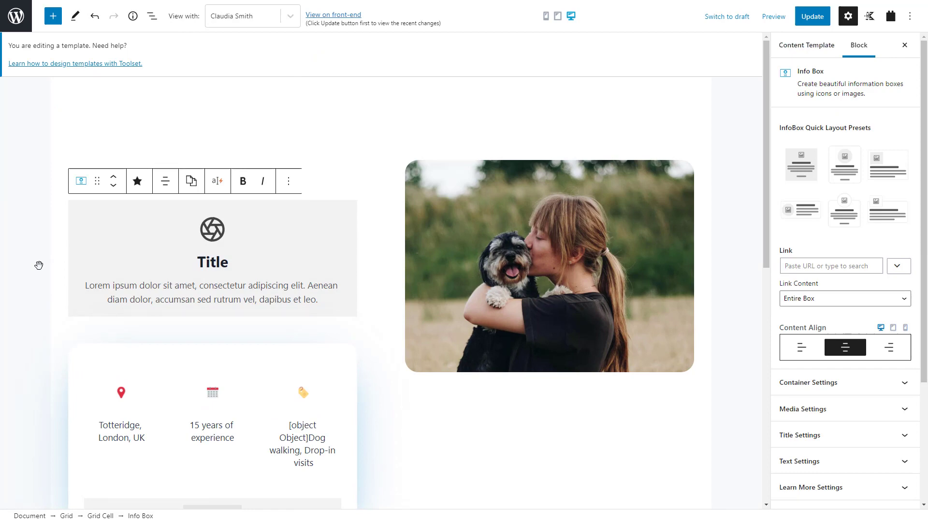
pyautogui.scroll(-3, 833, 296)
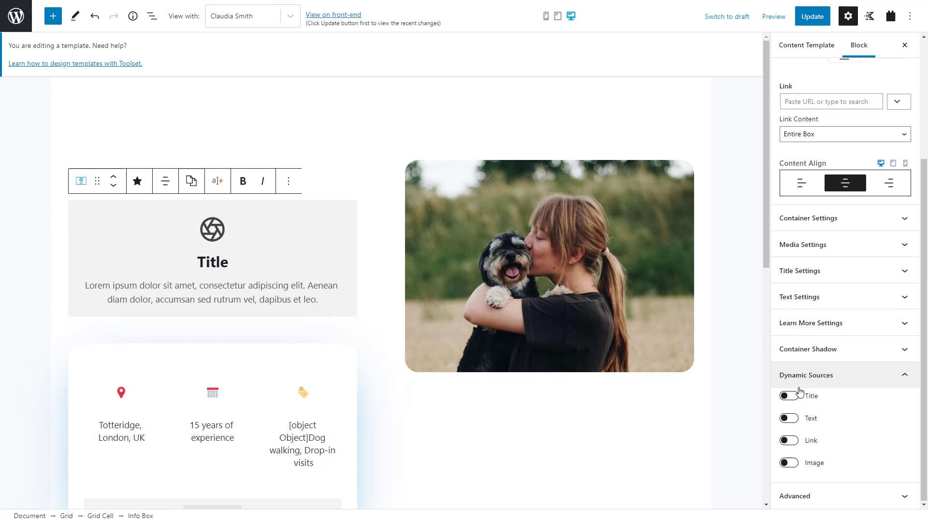
pyautogui.click(795, 395)
pyautogui.scroll(-2, 795, 398)
pyautogui.click(795, 398)
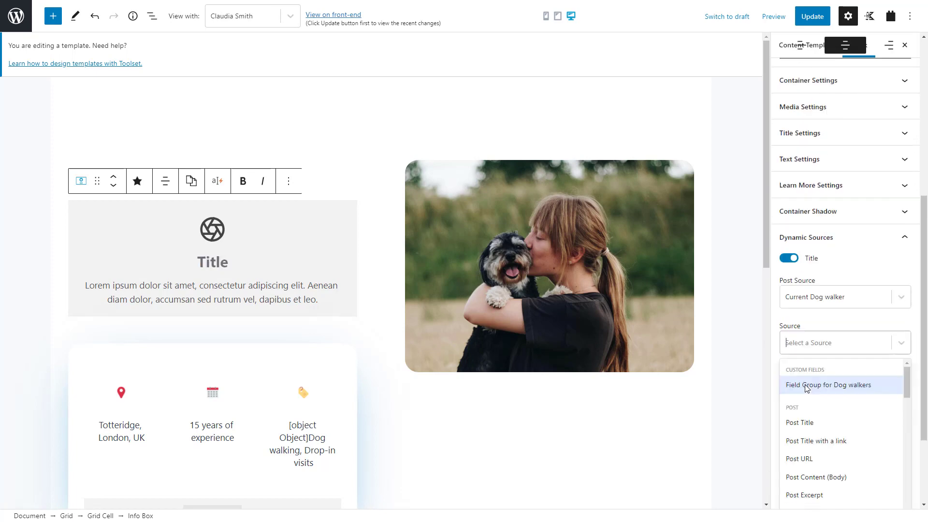
pyautogui.click(806, 420)
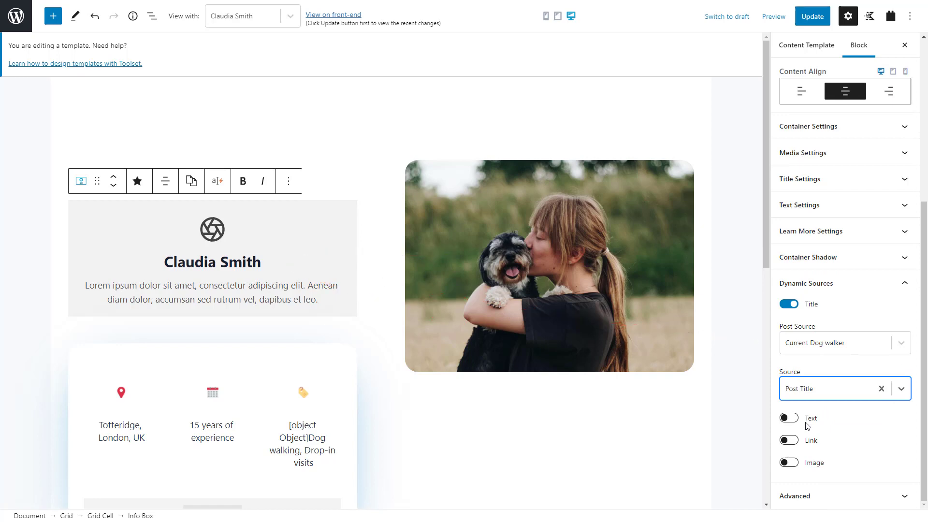
# Make the info box text pull the Dog walkers Short description field dynamically
pyautogui.click(790, 418)
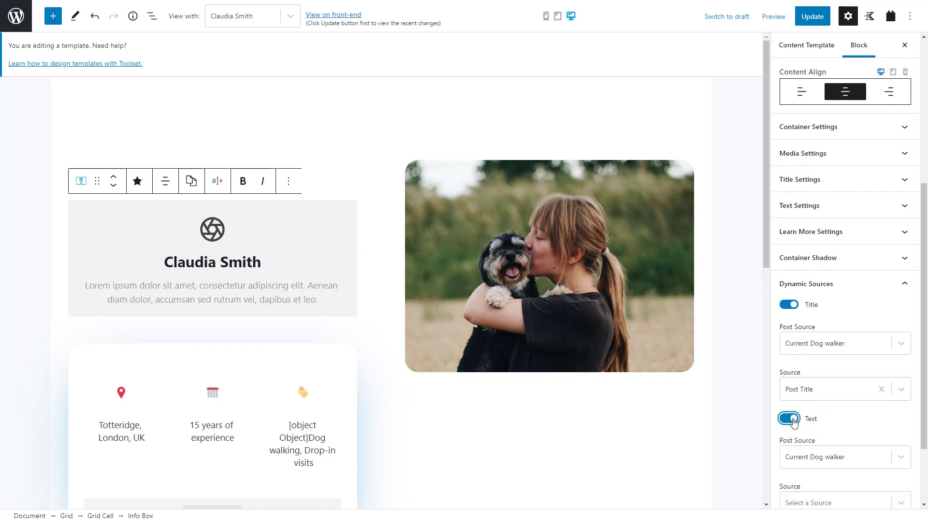
pyautogui.scroll(-2, 793, 420)
pyautogui.click(792, 412)
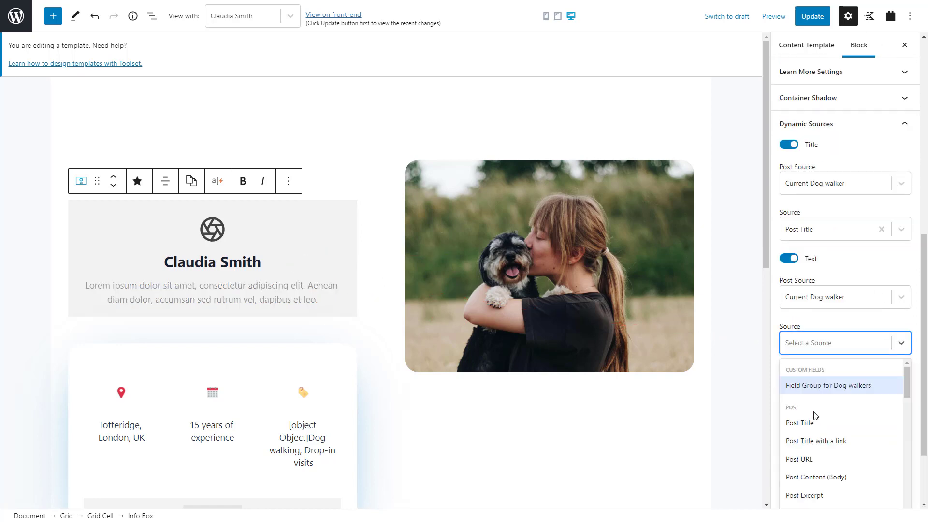
pyautogui.click(822, 390)
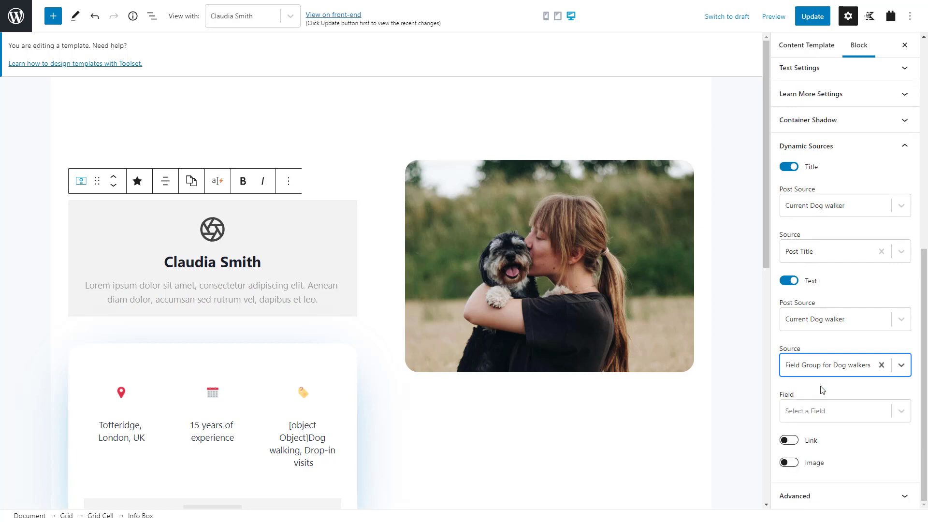
pyautogui.click(825, 413)
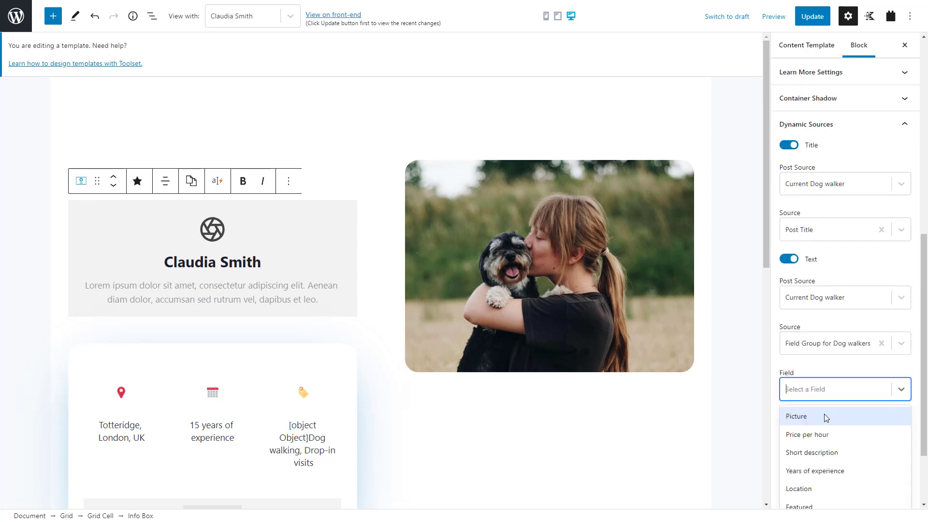
pyautogui.click(824, 453)
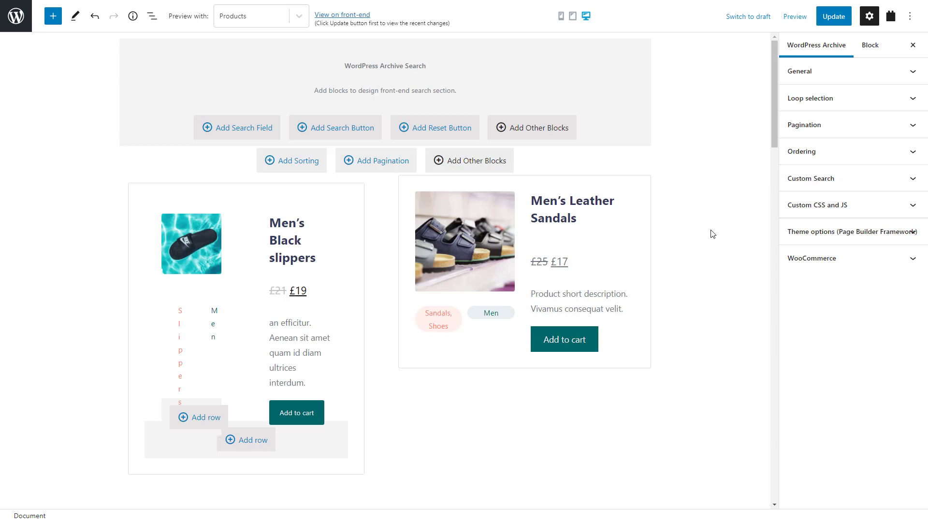
# In Theme options (Page Builder Framework), set Boxed Layout On, Box Shadow Off, Scroll To Top On
pyautogui.click(793, 231)
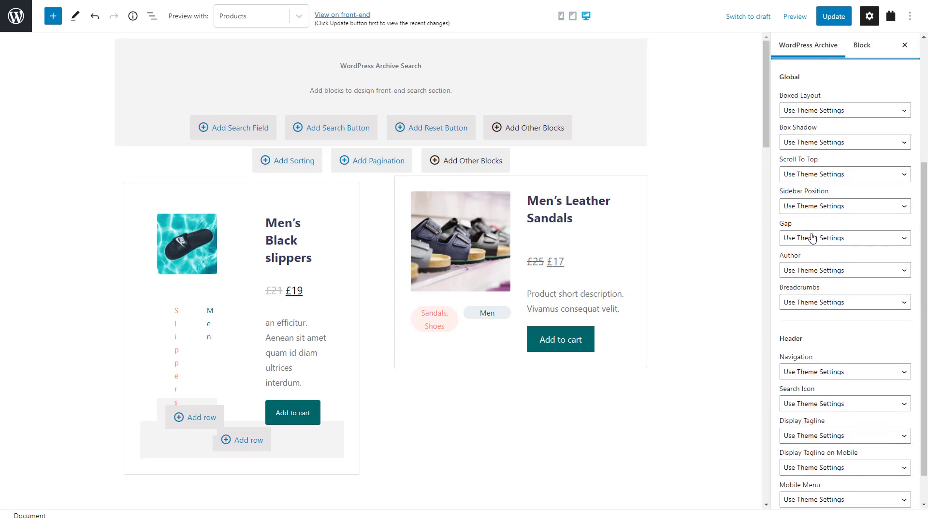
pyautogui.click(847, 112)
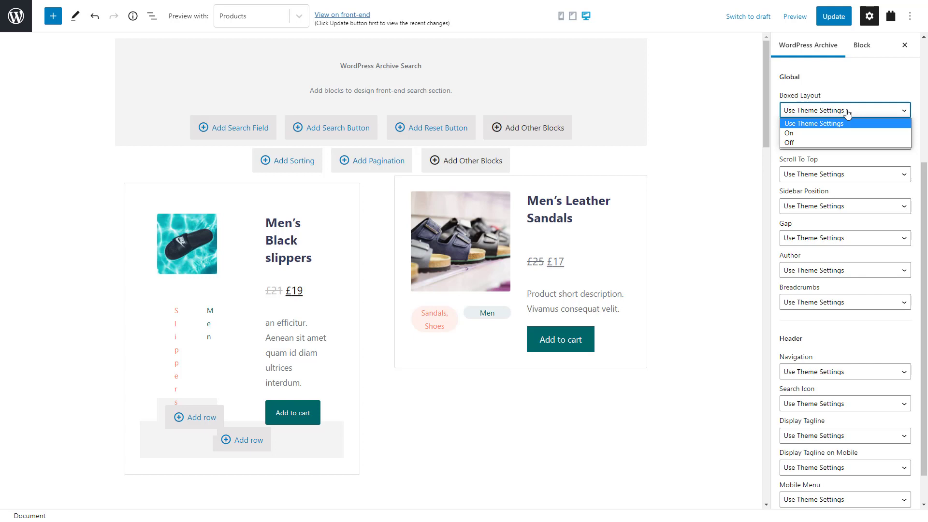
pyautogui.click(847, 133)
pyautogui.click(847, 142)
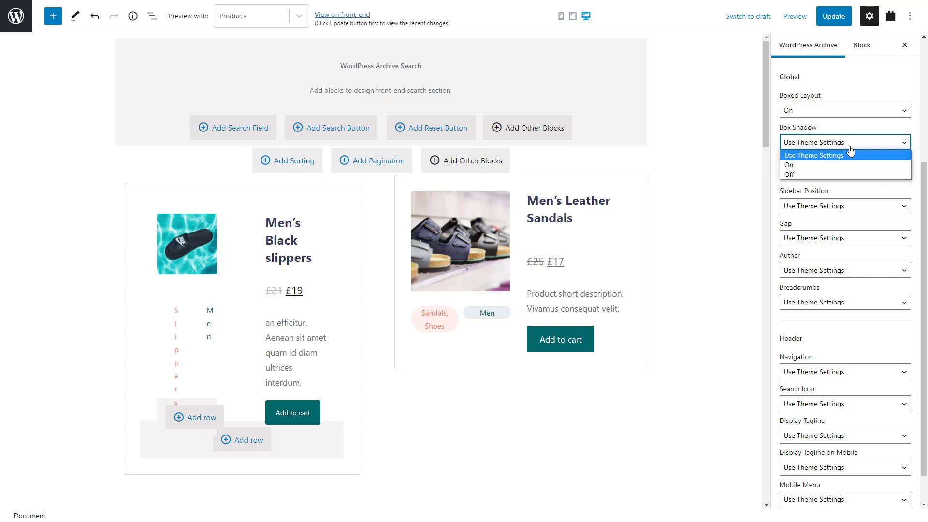
pyautogui.click(849, 175)
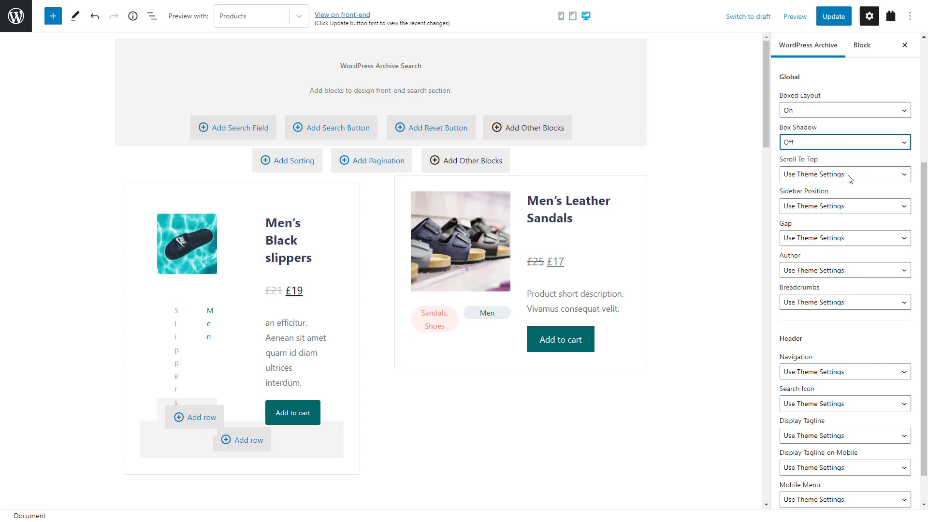
pyautogui.click(856, 175)
pyautogui.click(849, 198)
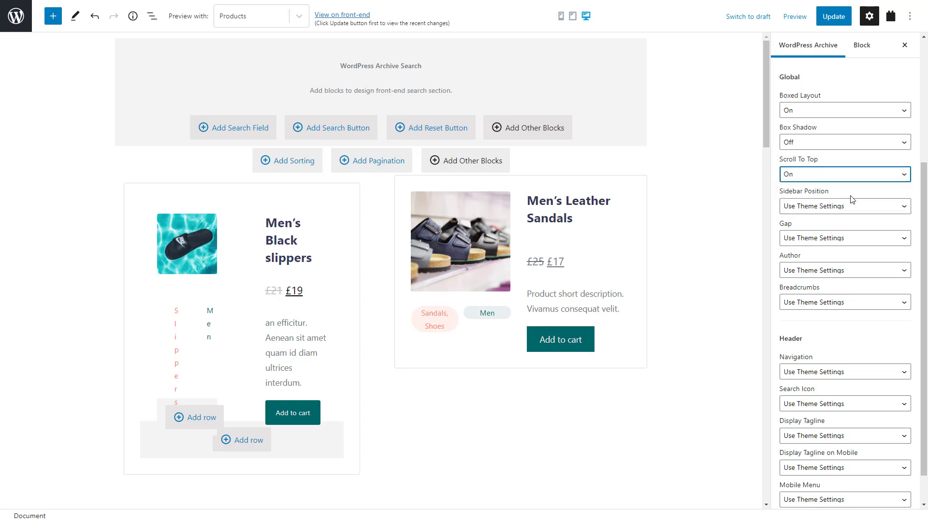